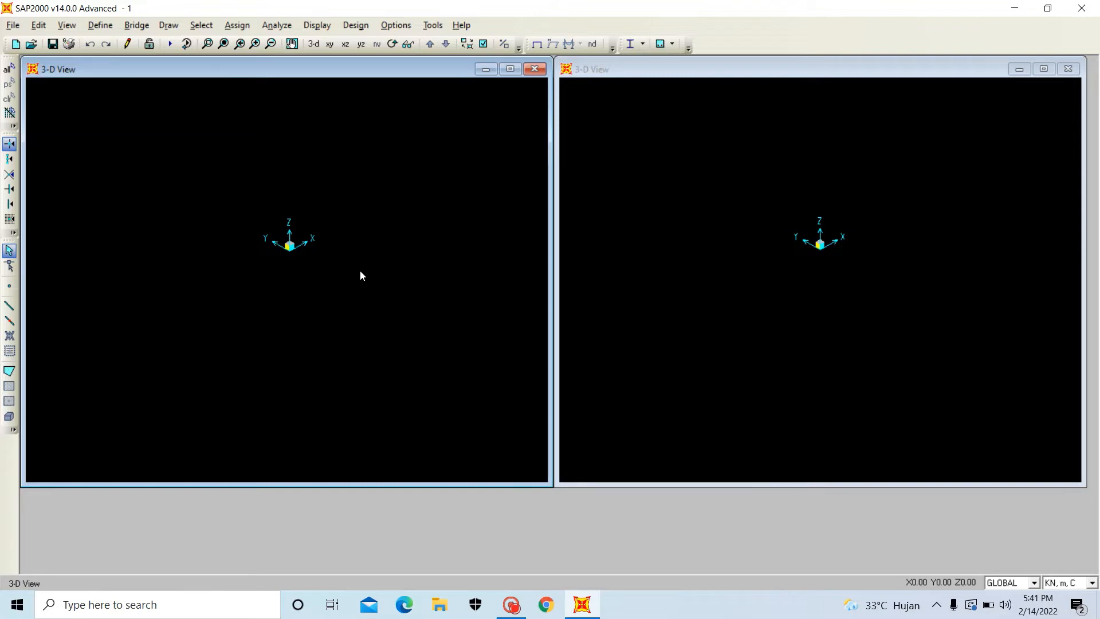
click(108, 27)
mouse_move(132, 70)
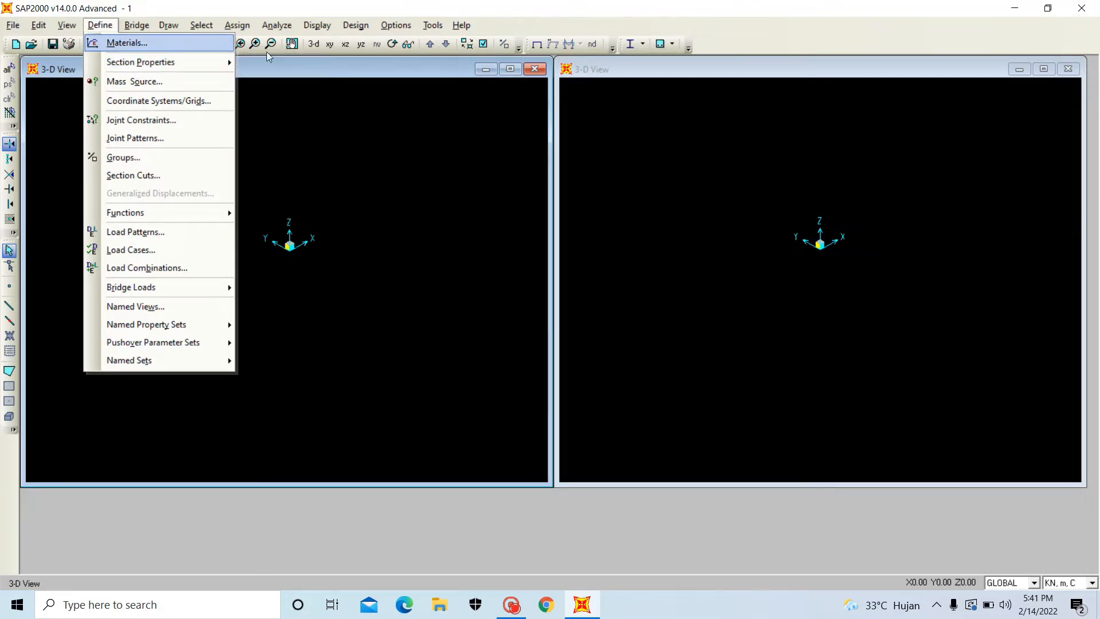
mouse_move(214, 60)
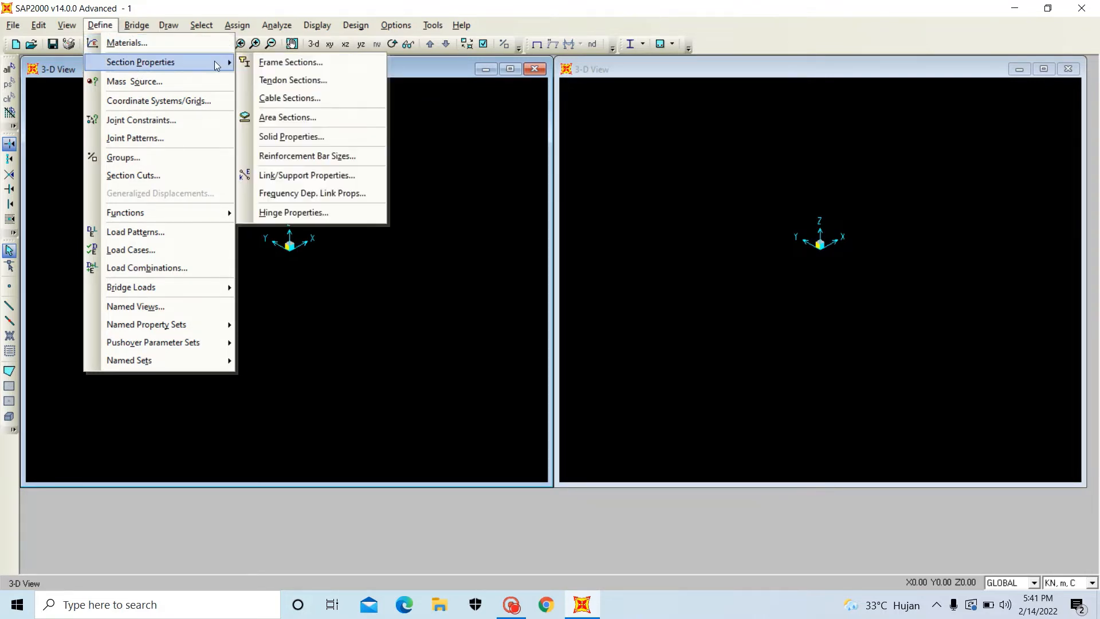
click(261, 73)
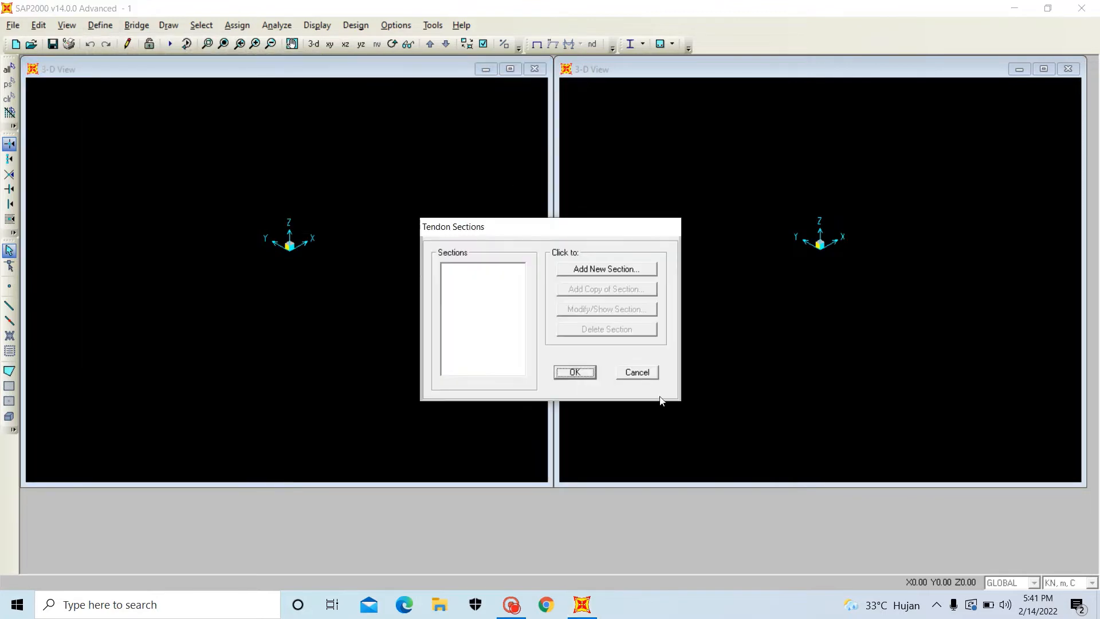
click(637, 372)
- Start a new frame section property of type Concrete with a rectangular shape
click(102, 26)
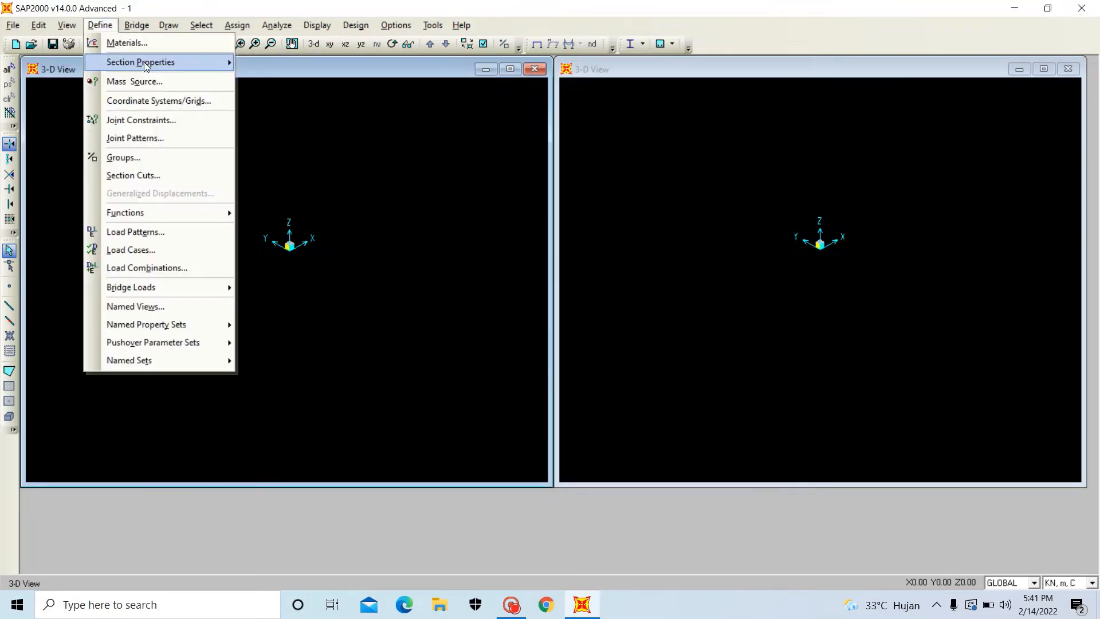
mouse_move(143, 64)
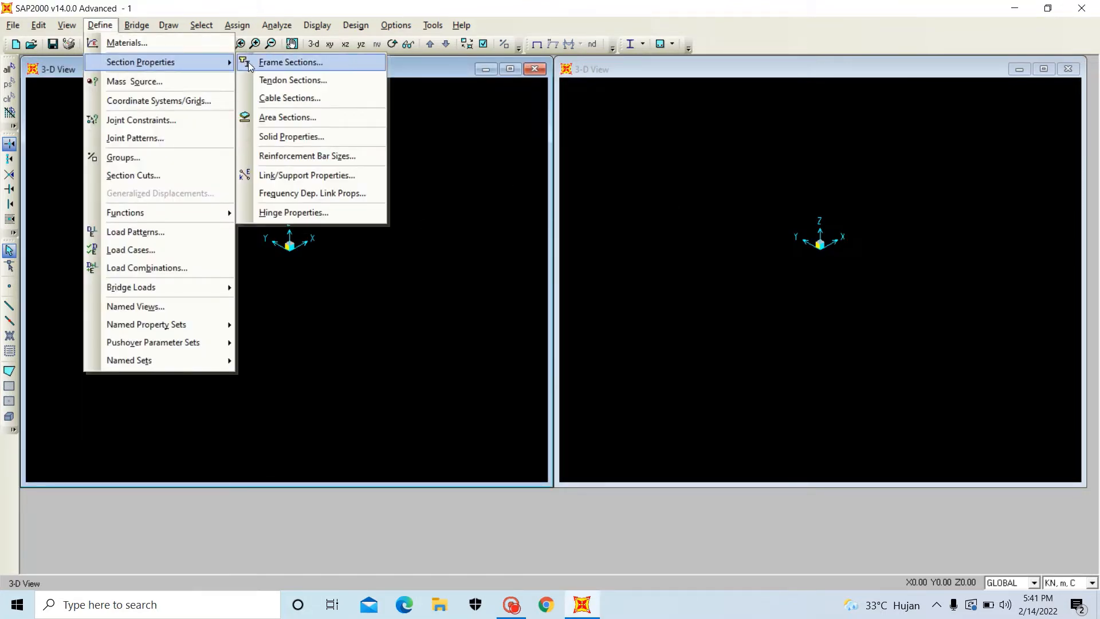
click(284, 63)
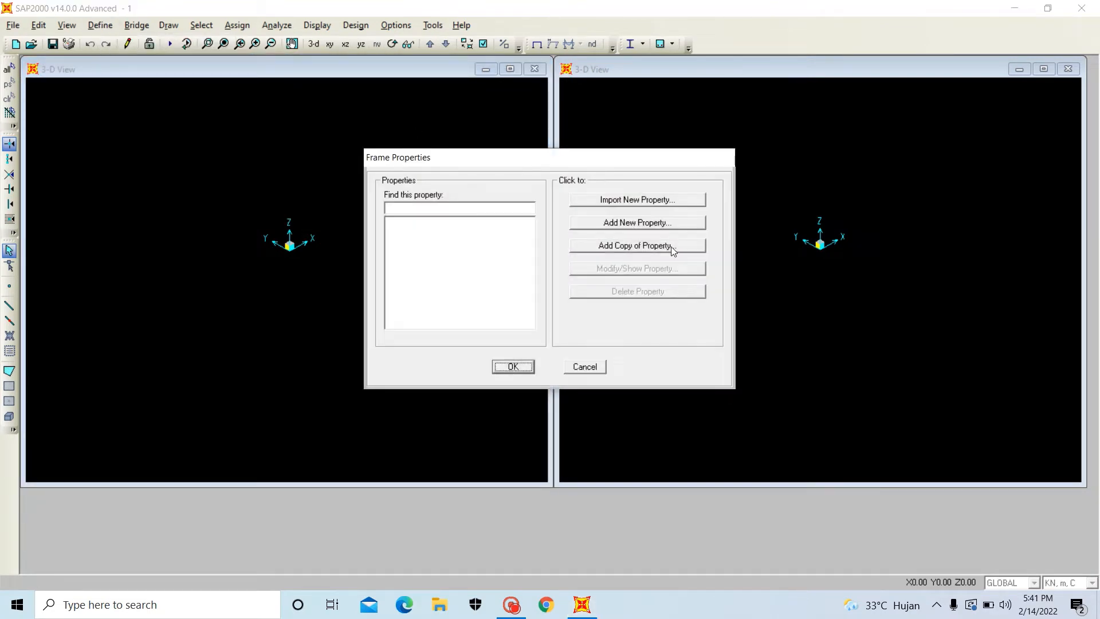
click(657, 224)
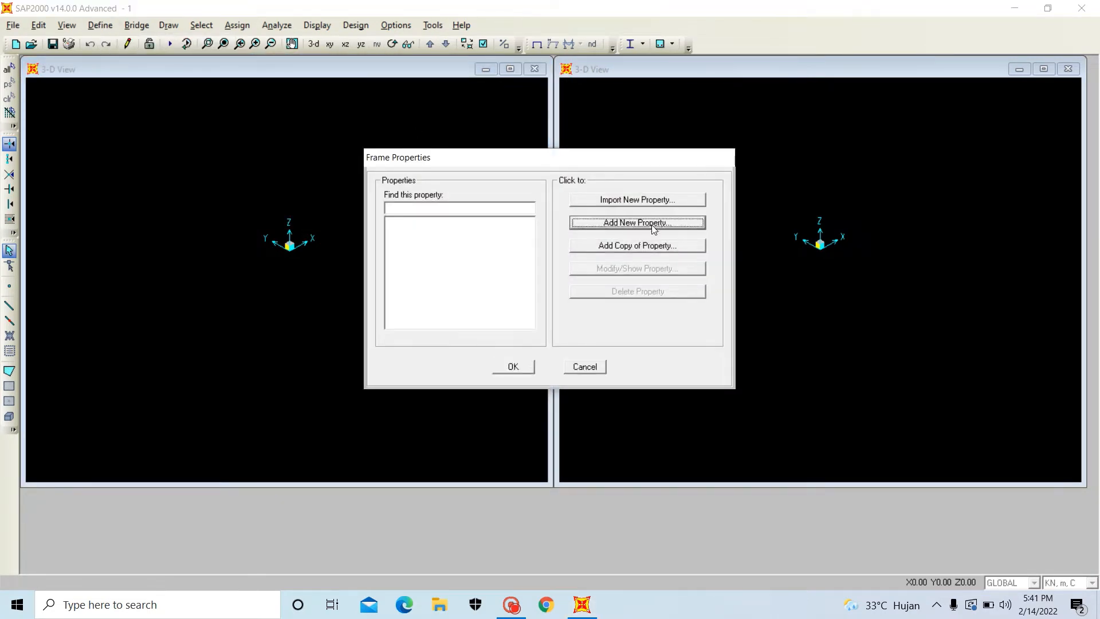
click(661, 170)
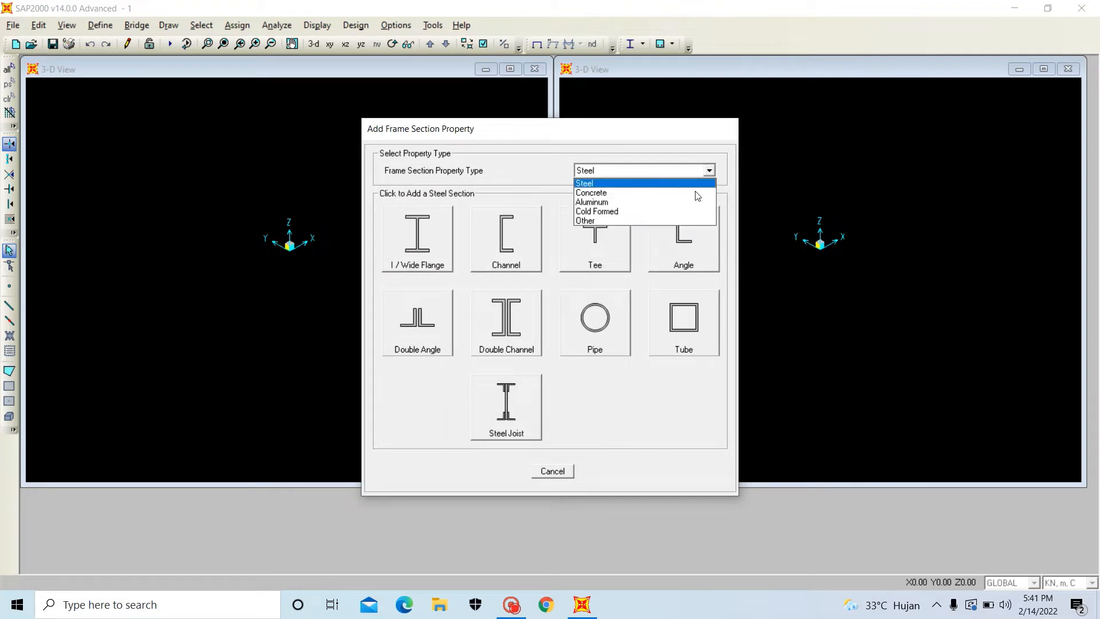
click(649, 195)
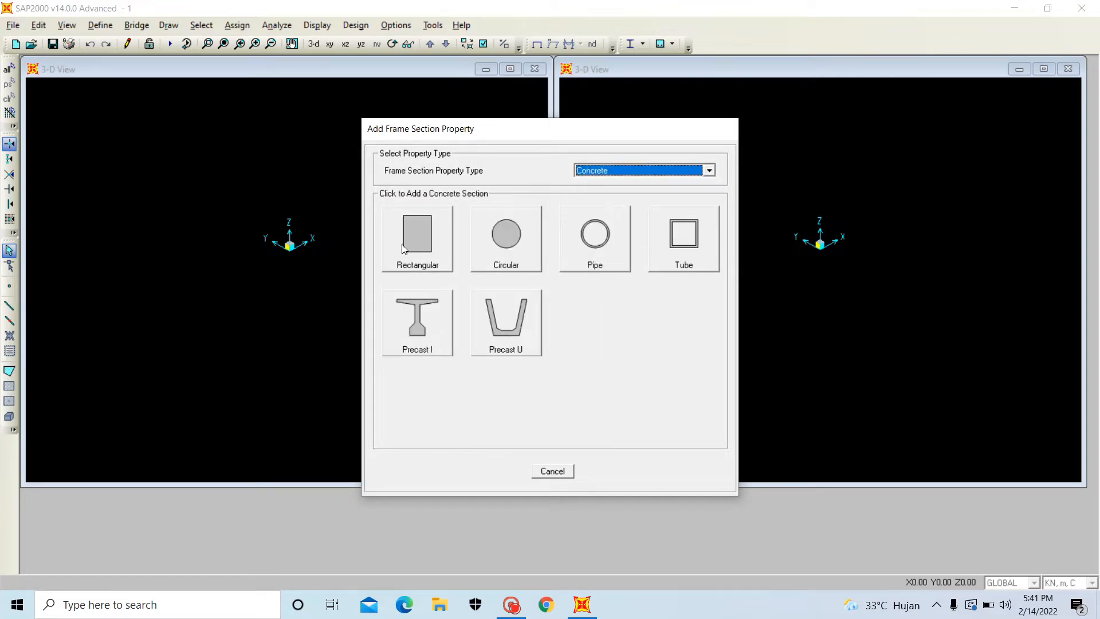
click(420, 243)
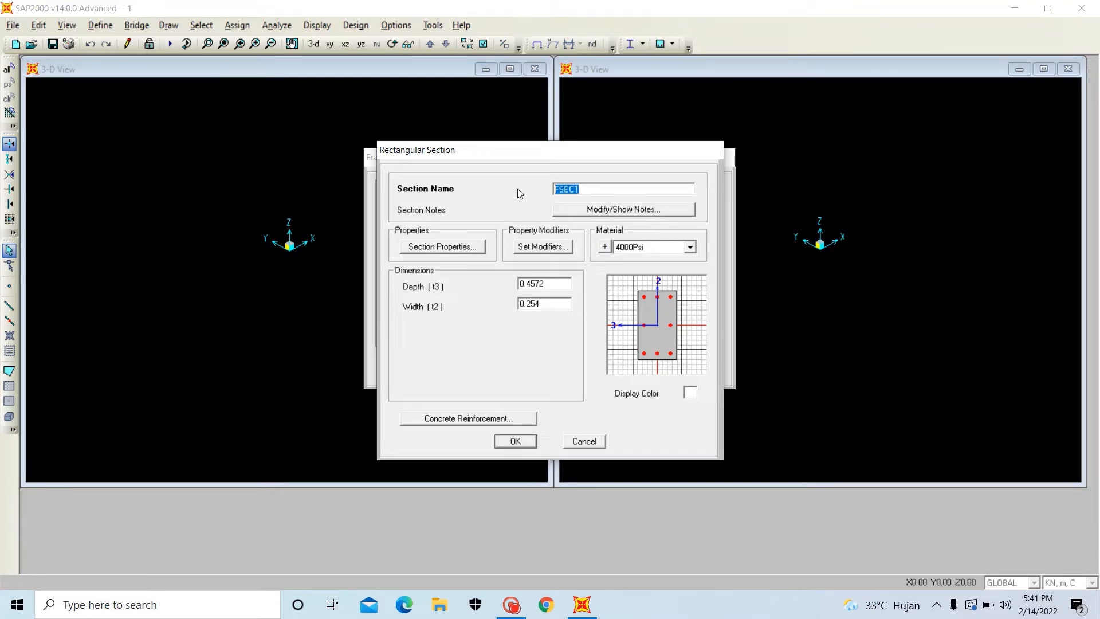
- Name the rectangular section "kolom 65 x 65" and assign it the material Beton fc' 35
text(kolom 65 x 65)
click(692, 249)
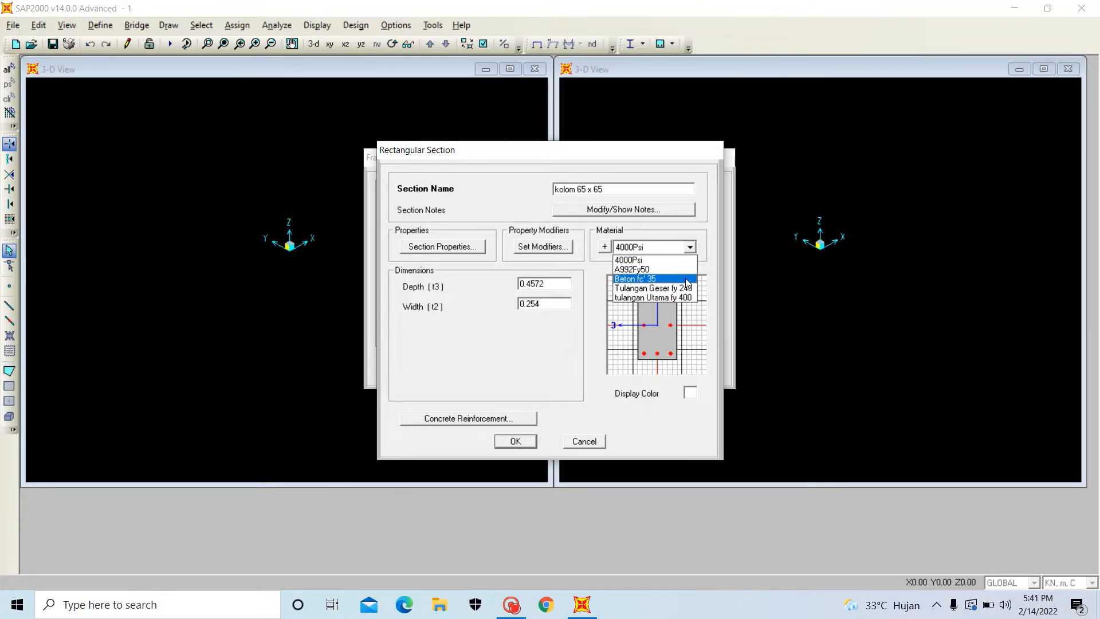
click(687, 279)
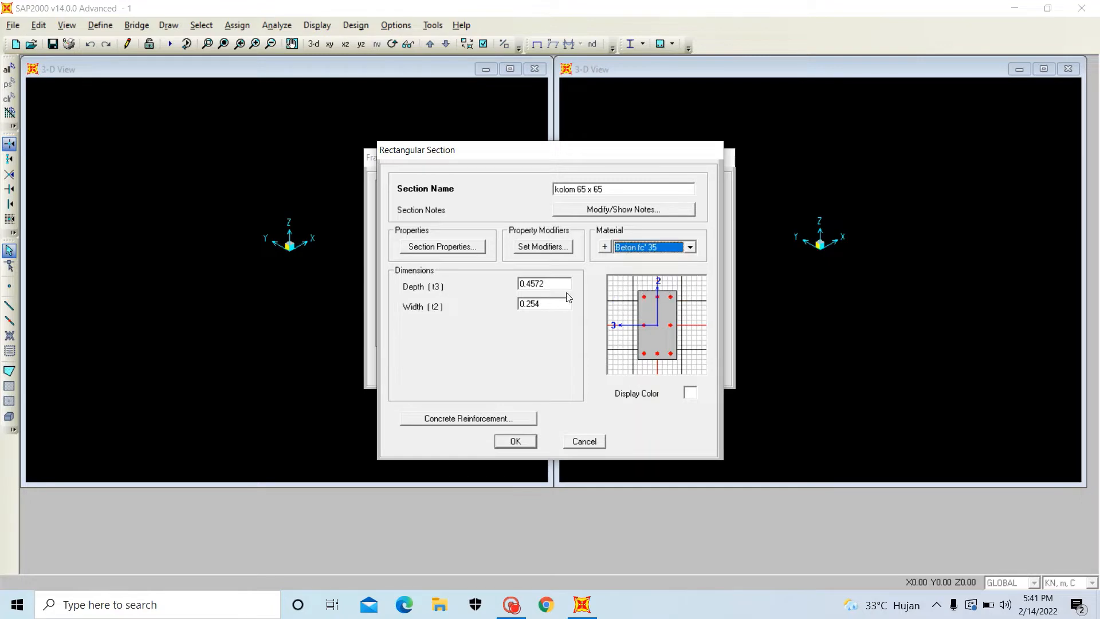
- Set both the depth and the width of the column section to 0.65 m
double_click(538, 283)
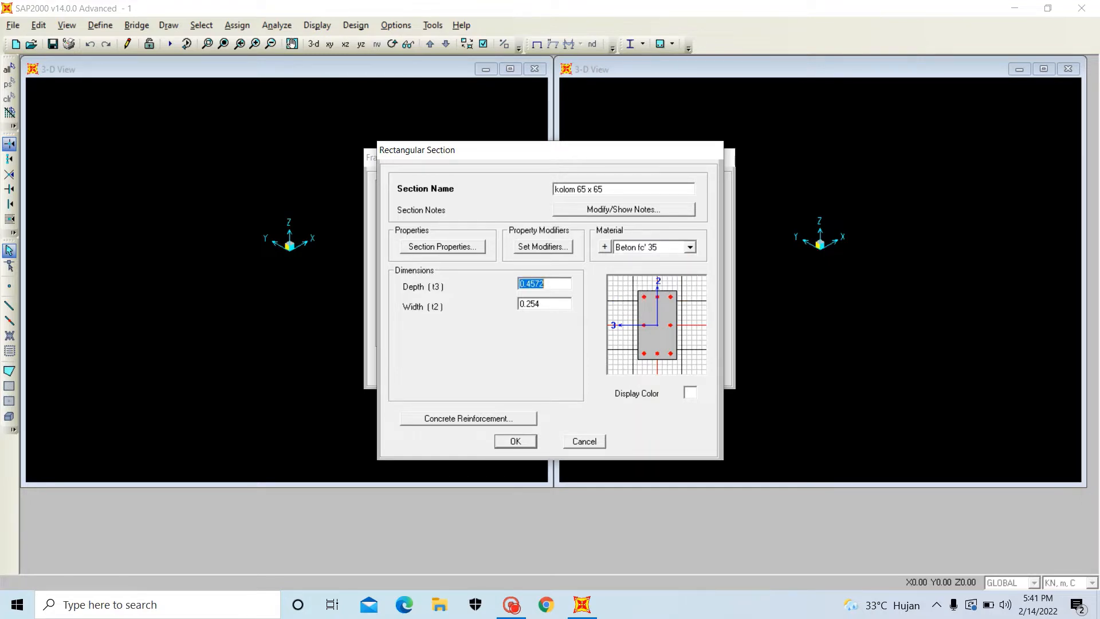
text(0.65)
double_click(552, 303)
text(0)
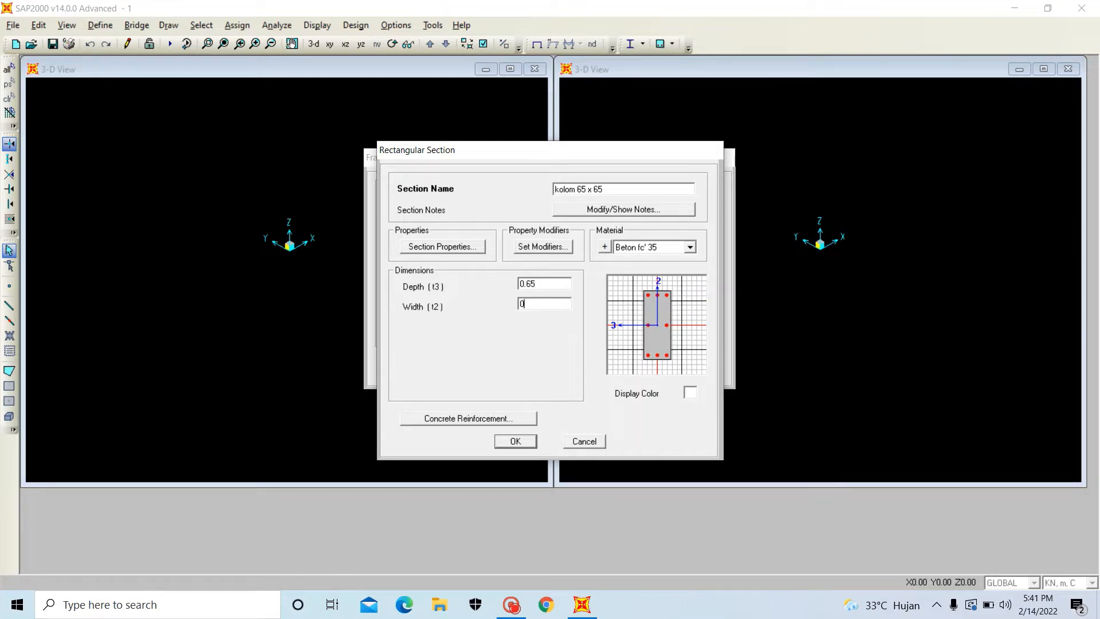
text(.65)
- Open the column section's concrete reinforcement data and set the confinement bar material to Tulangan Geser fy 240
click(450, 421)
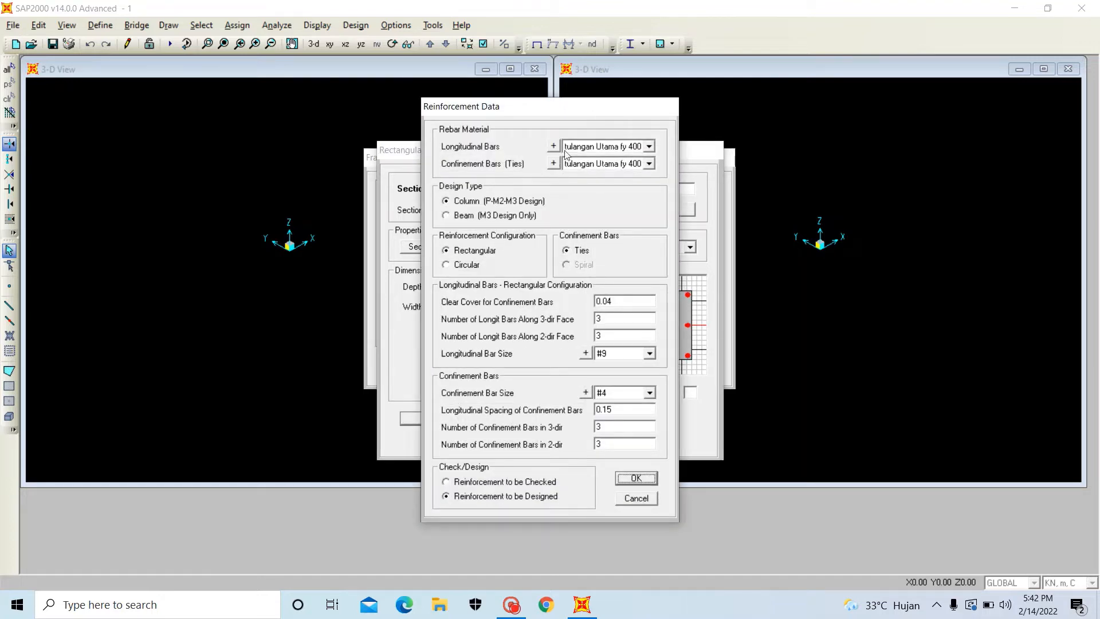
click(650, 164)
click(640, 186)
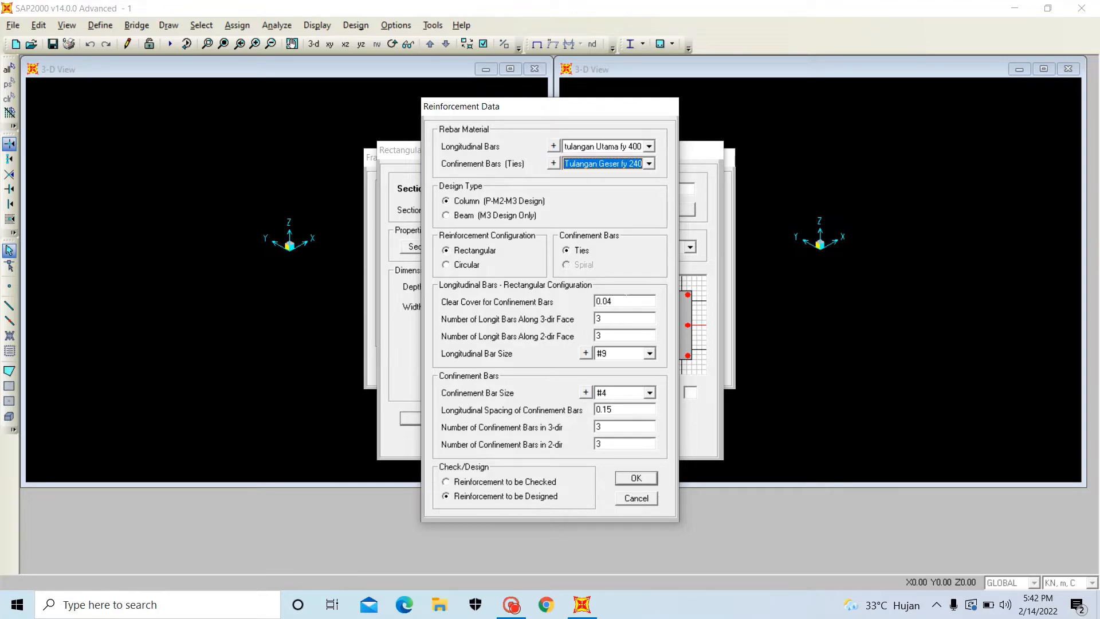
- Set the column's longitudinal reinforcement to 4 bars along both the 3-dir and 2-dir faces, with bar size 16d
double_click(610, 319)
text(4)
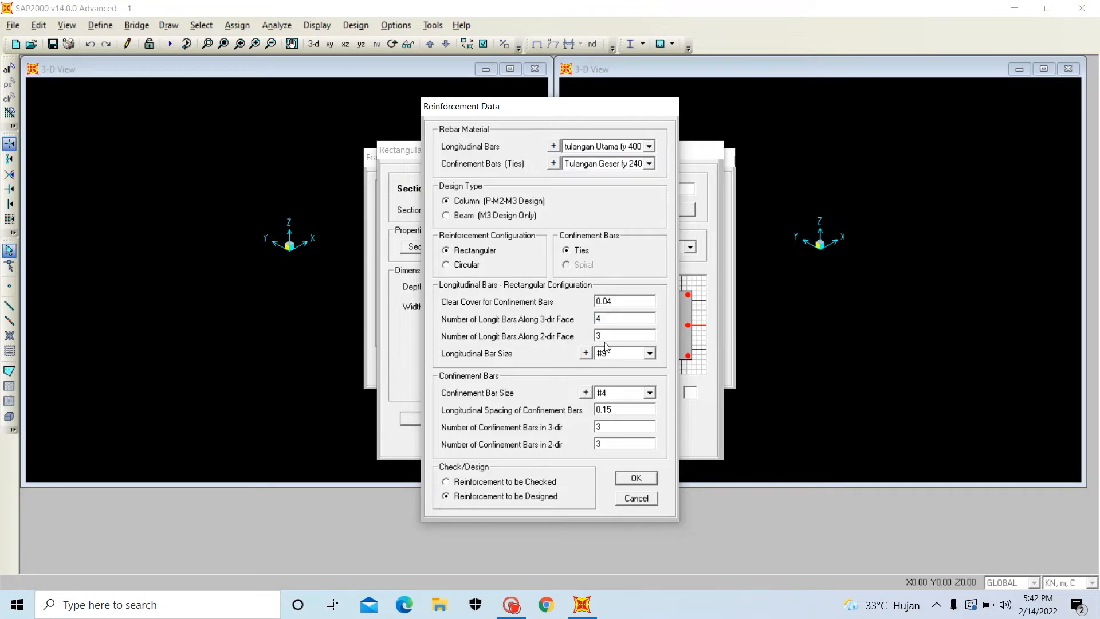
double_click(607, 335)
text(4)
click(650, 354)
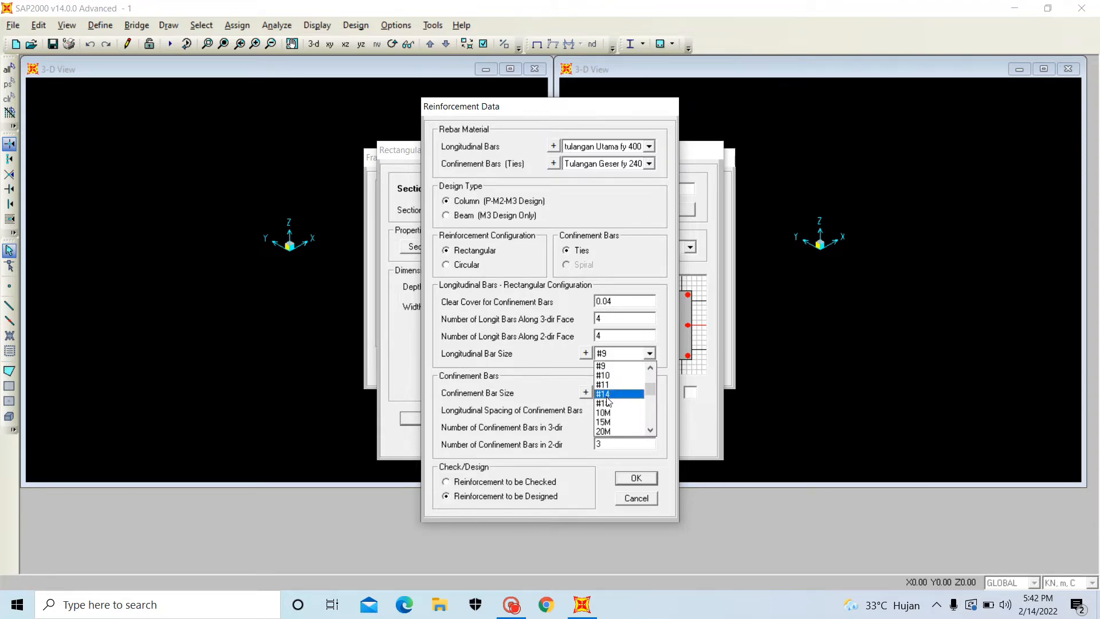
scroll(608, 405, down, 4)
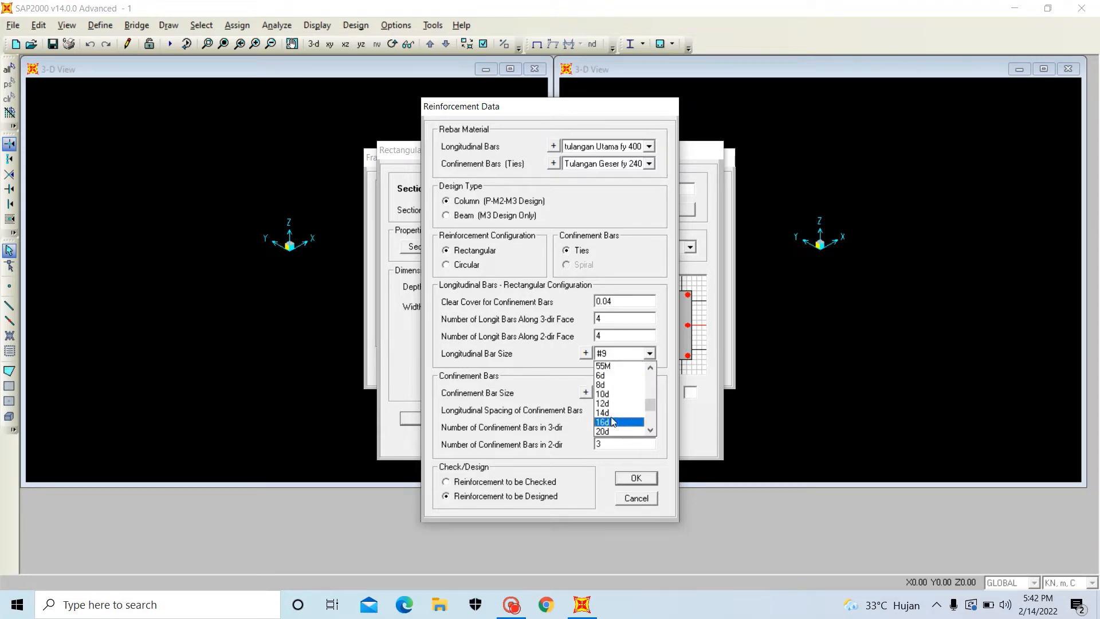
click(610, 417)
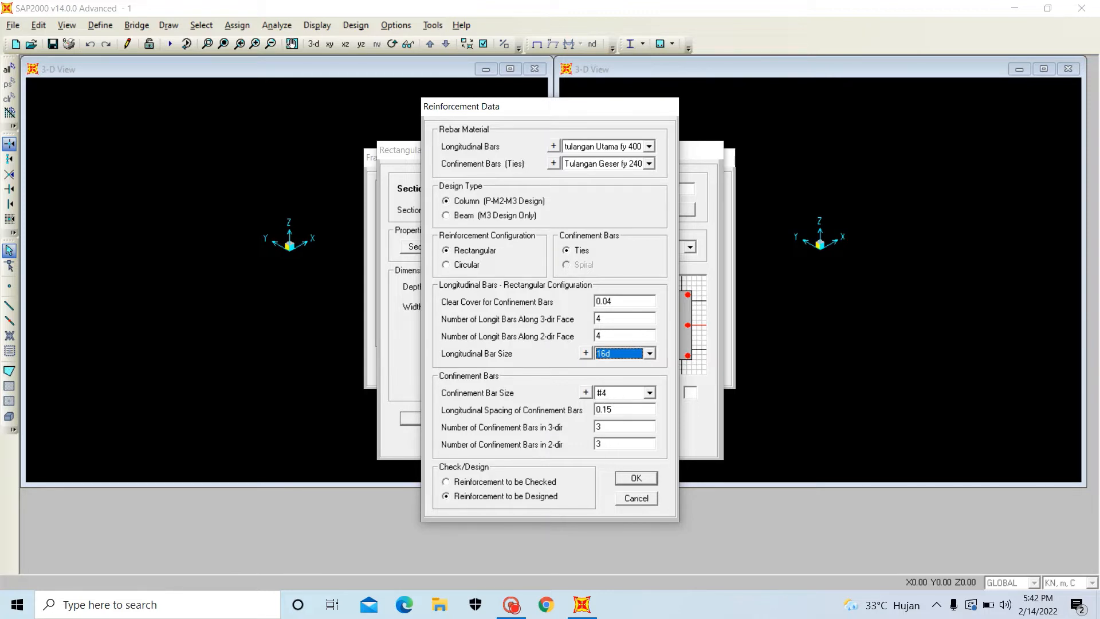
- Set the column's confinement bar size to 10d
click(620, 391)
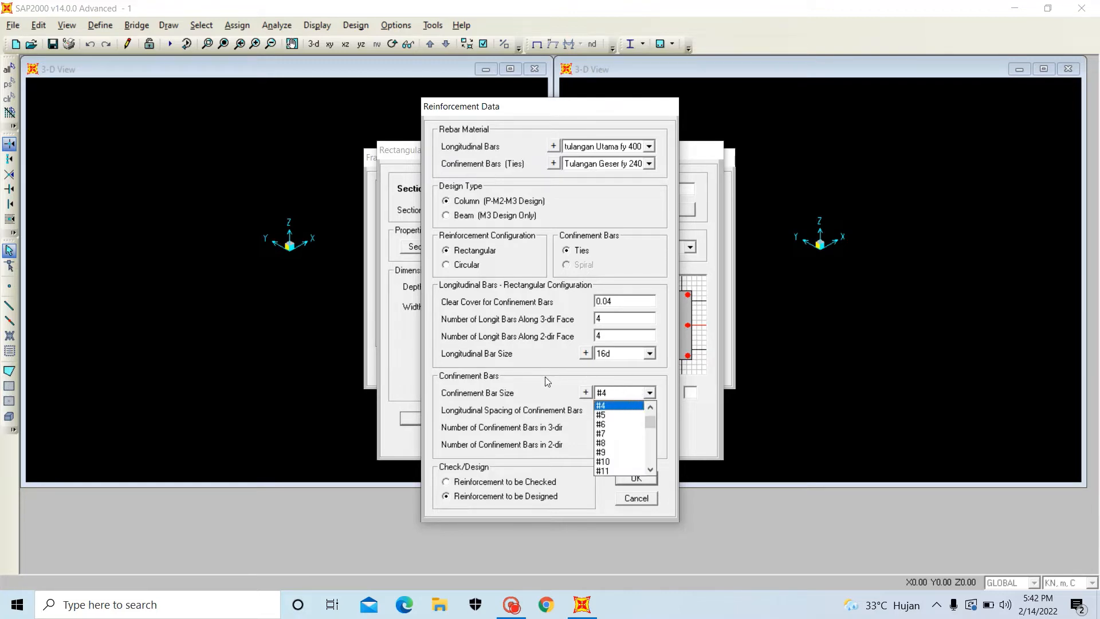
click(649, 393)
click(655, 394)
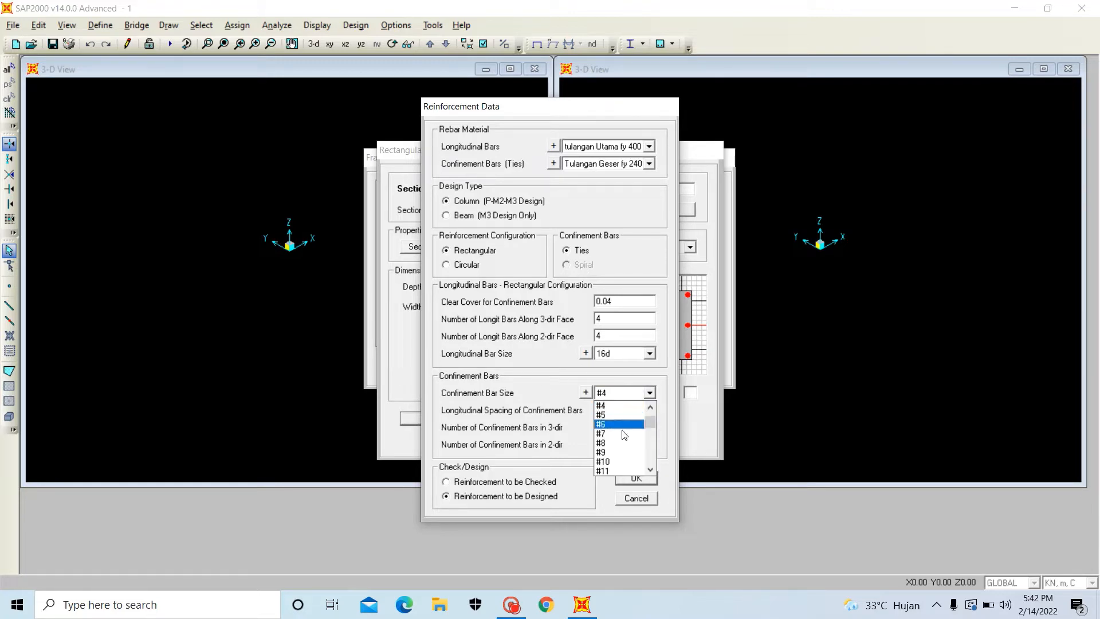
scroll(627, 435, down, 3)
scroll(616, 444, down, 2)
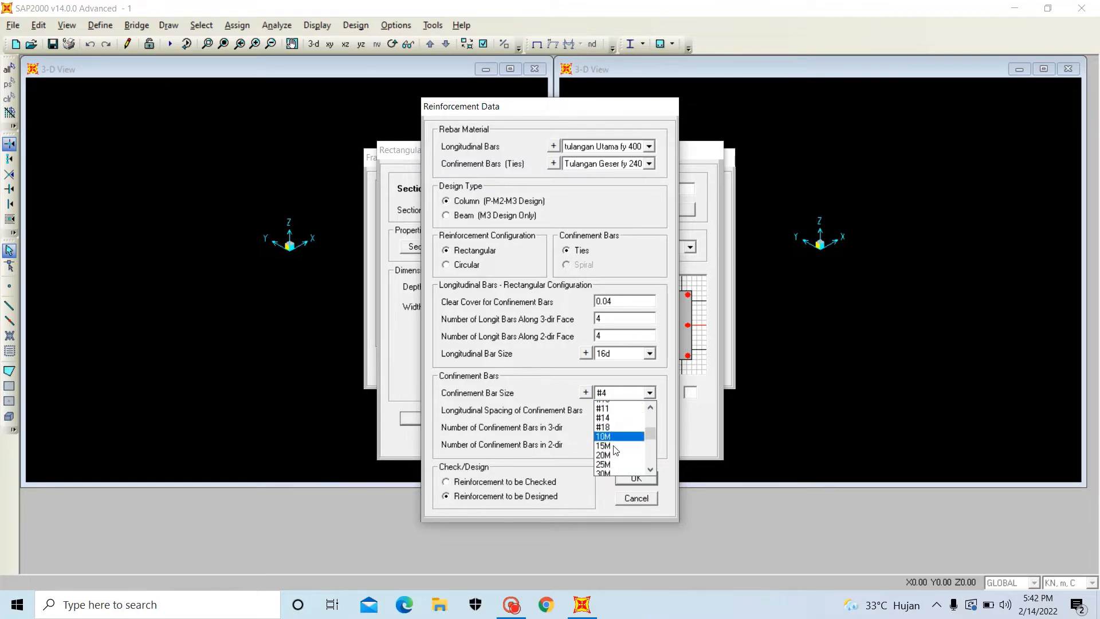
click(604, 452)
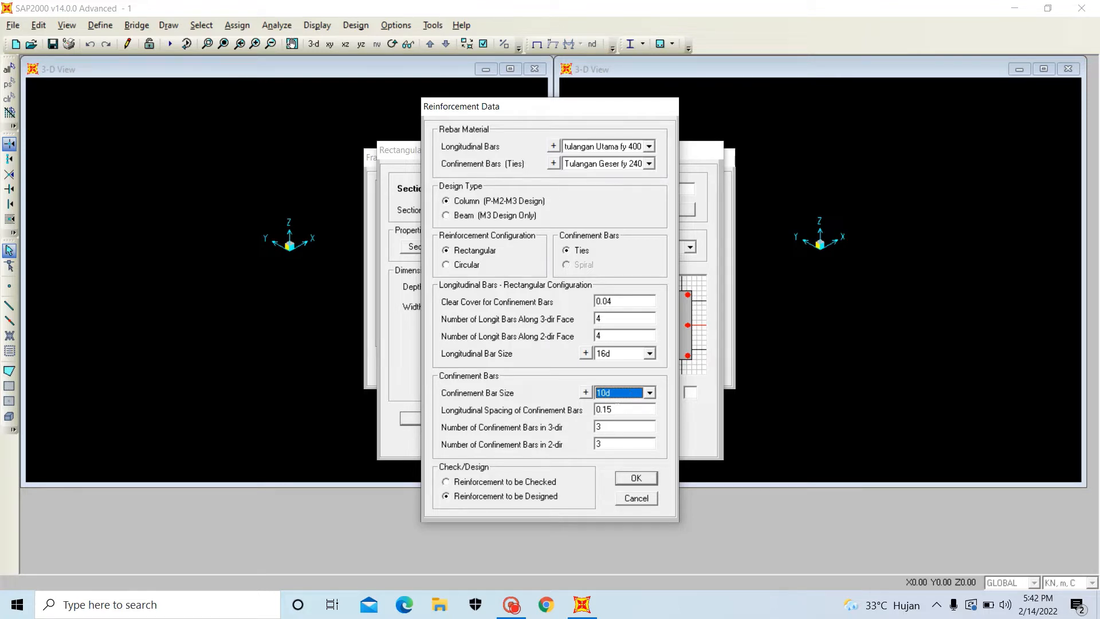
- Set the longitudinal spacing of the confinement bars to 0.12 m and accept the reinforcement and the column section
key(Tab)
text(0.12)
key(Tab)
click(636, 478)
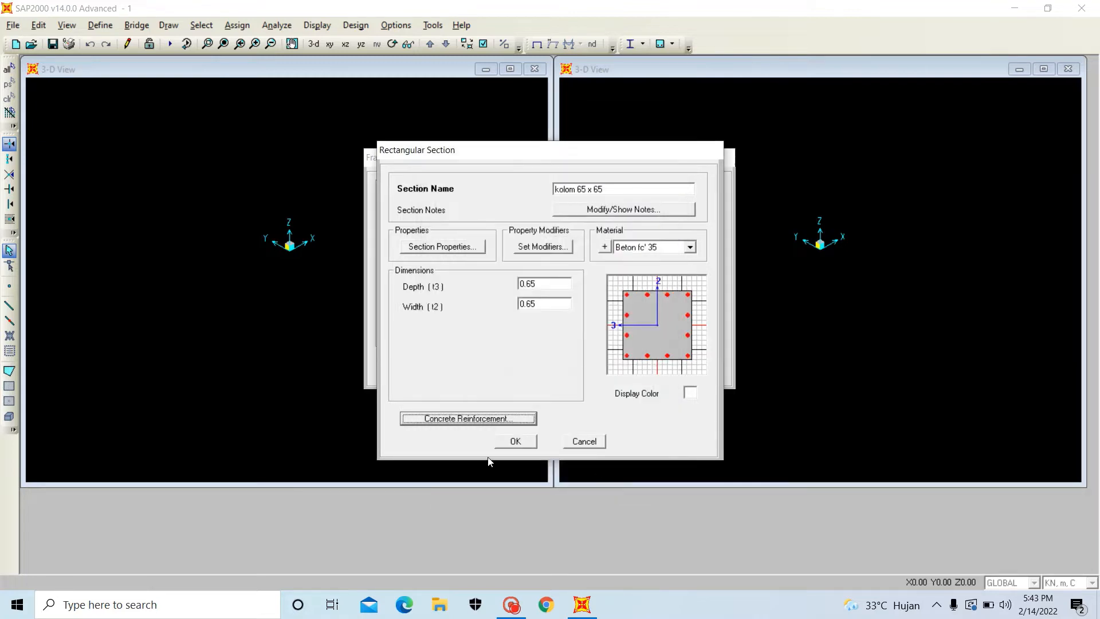
click(516, 442)
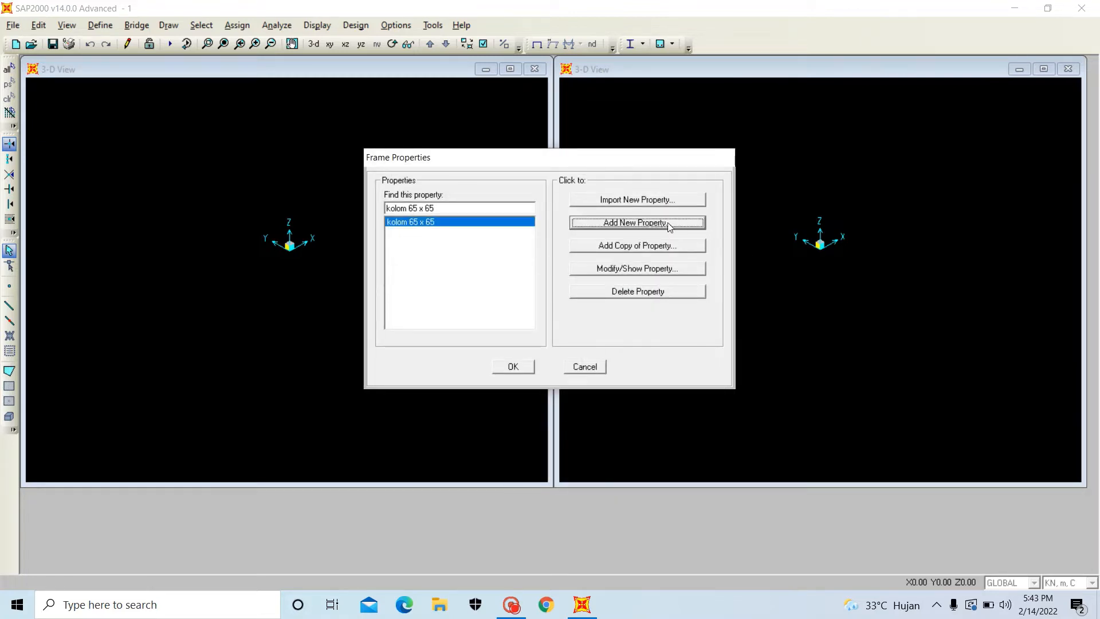
- Add another rectangular concrete section named "balok 60 x 40" with the material Beton fc' 35
click(662, 232)
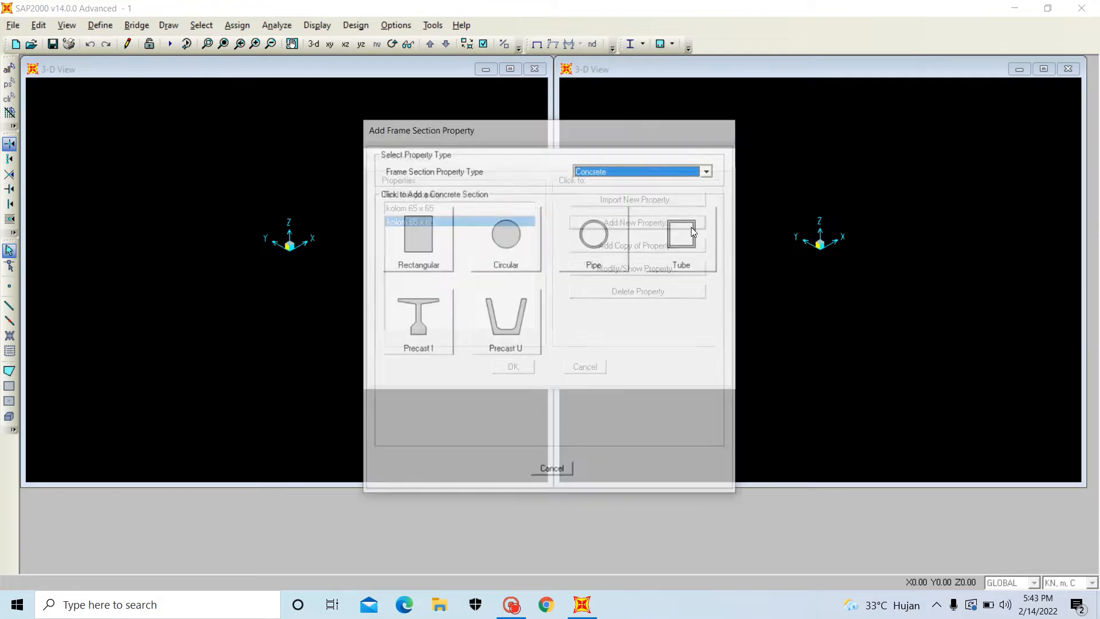
click(424, 257)
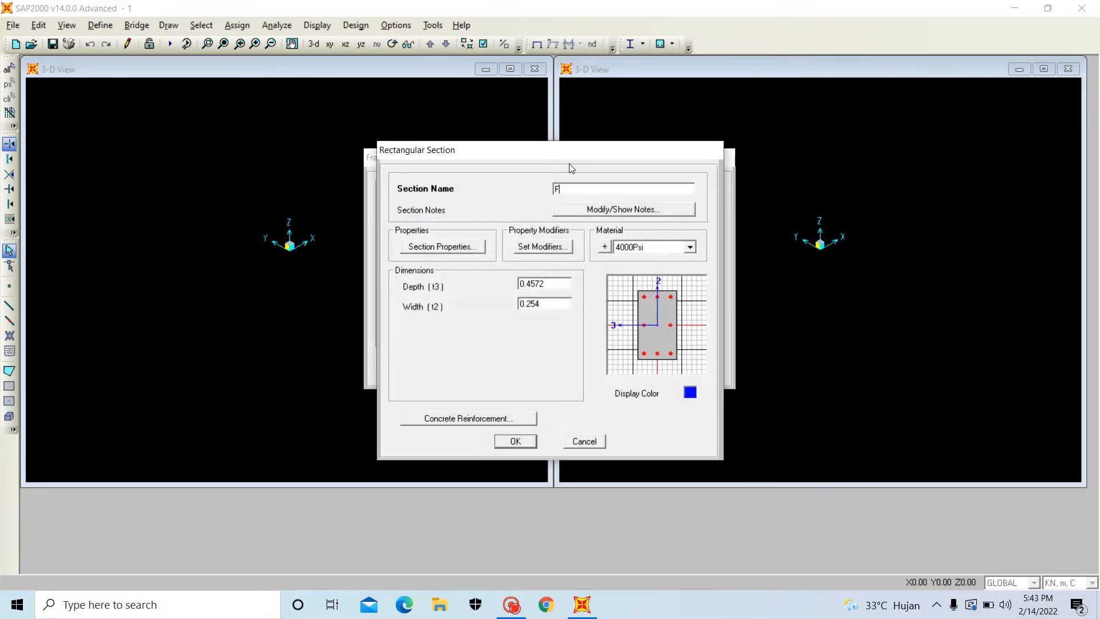
key(BackSpace)
text(balok 60 x 40)
click(690, 247)
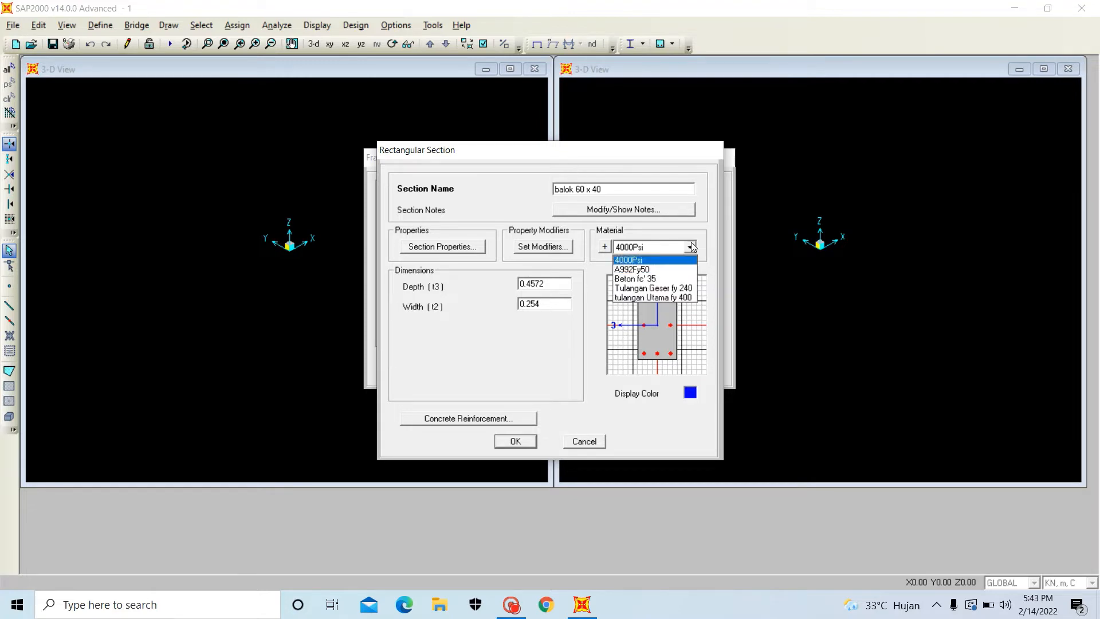
click(639, 280)
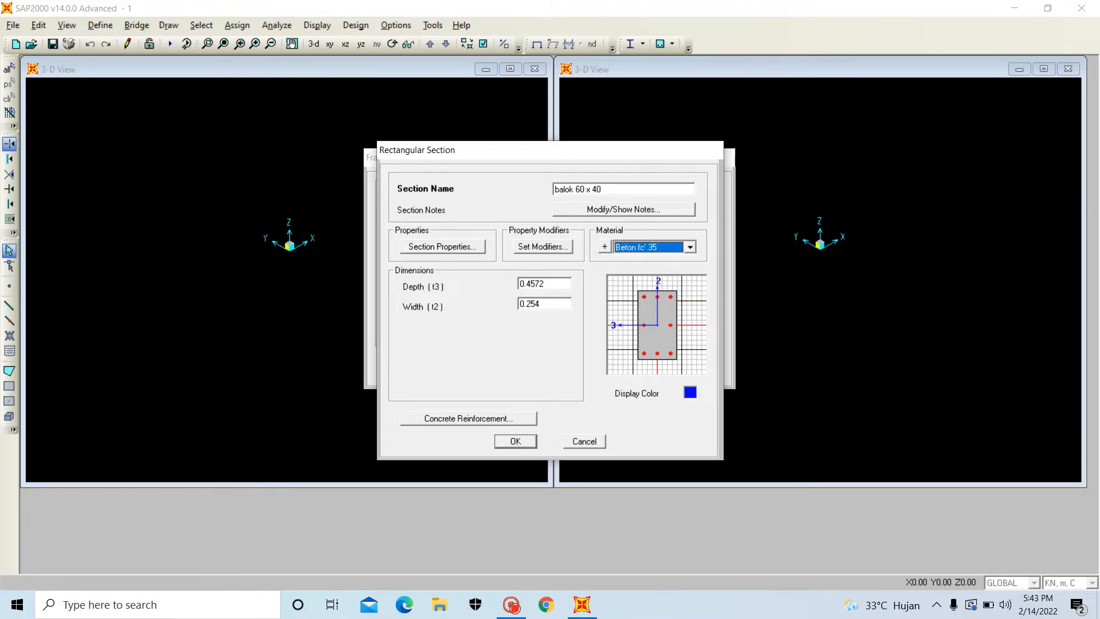
- Set the beam section's depth to 0.6 m and its width to 0.4 m
key(Tab)
text(0)
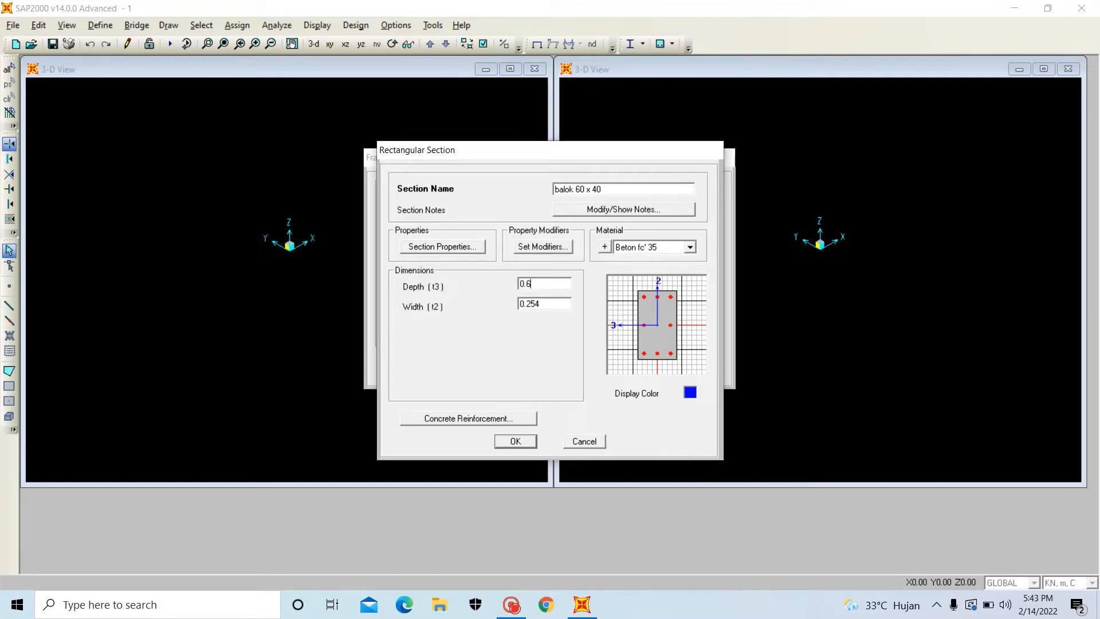
key(Tab)
text(0.)
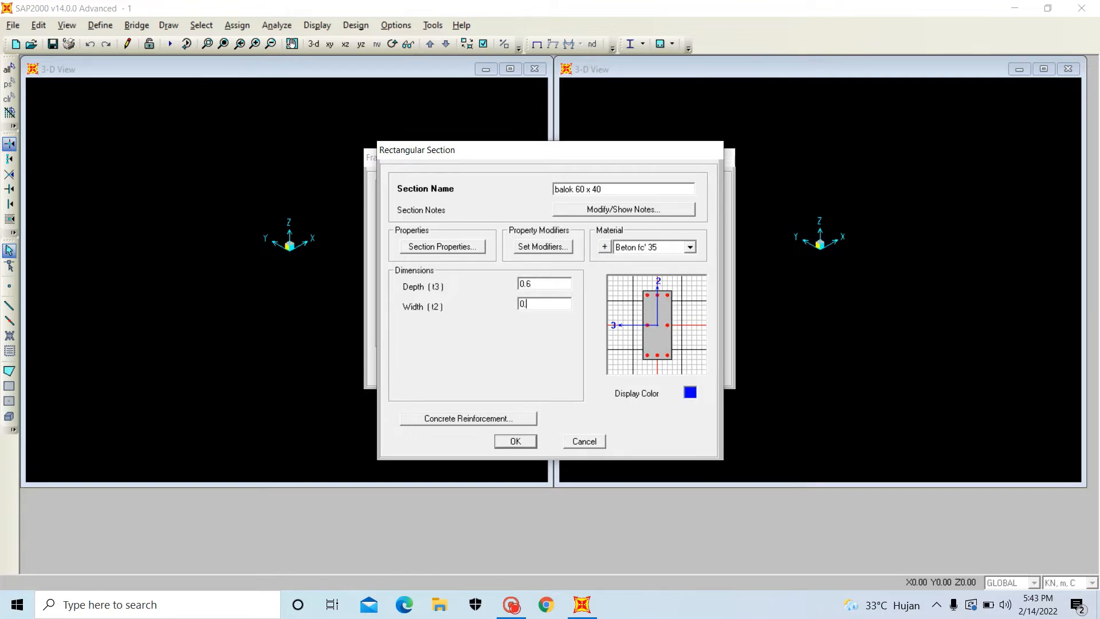
text(4)
- Open the beam section's concrete reinforcement data and choose Tulangan Geser fy 240 as the confinement bar material
click(469, 419)
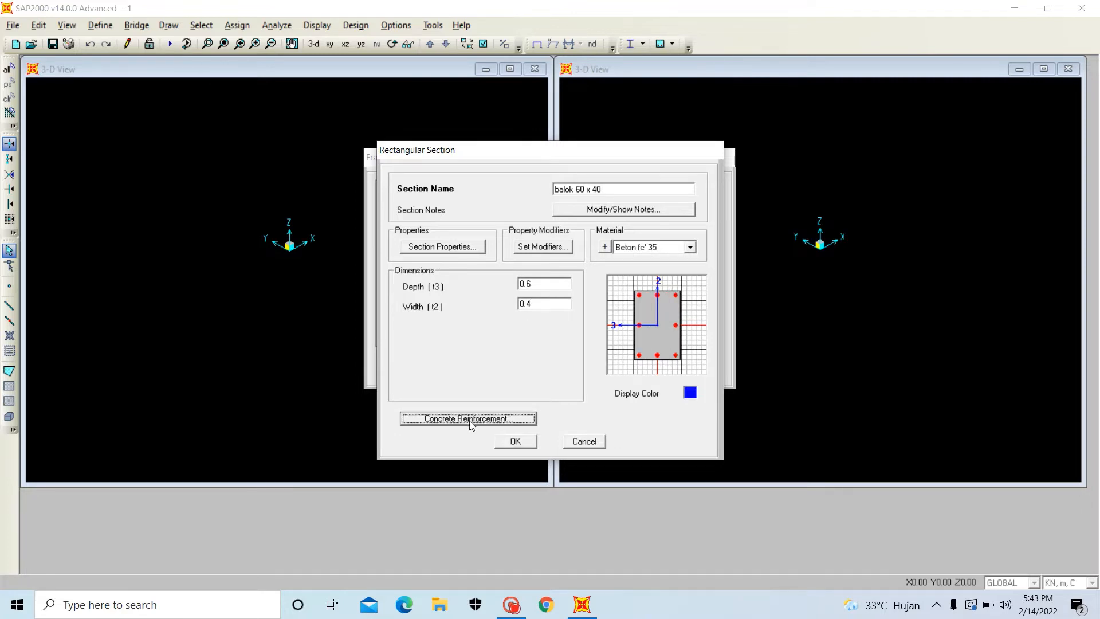
click(650, 164)
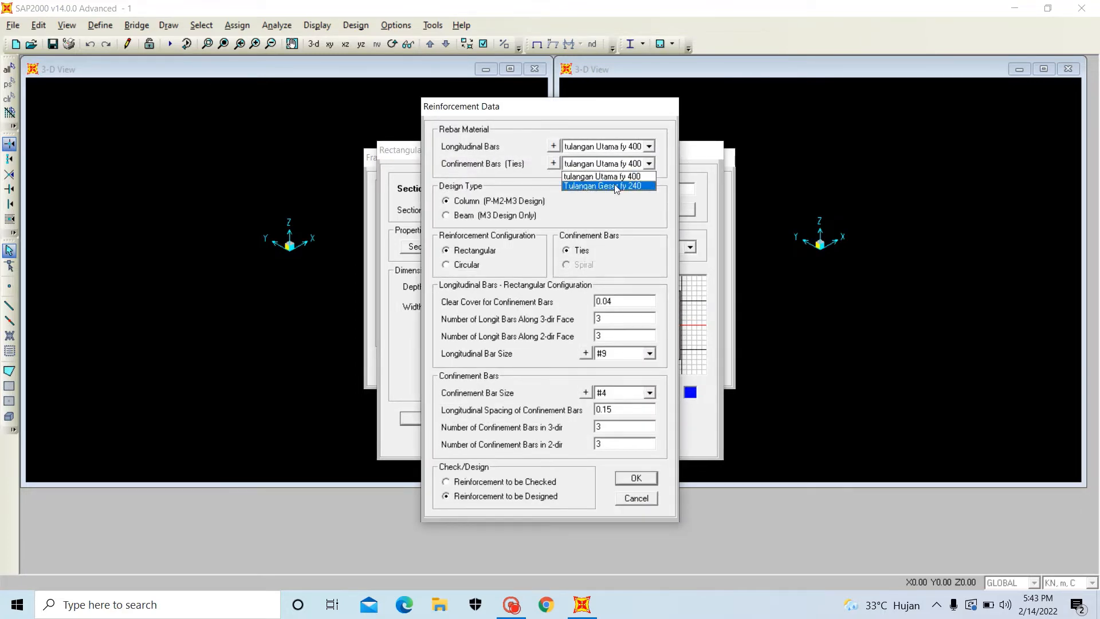
click(616, 186)
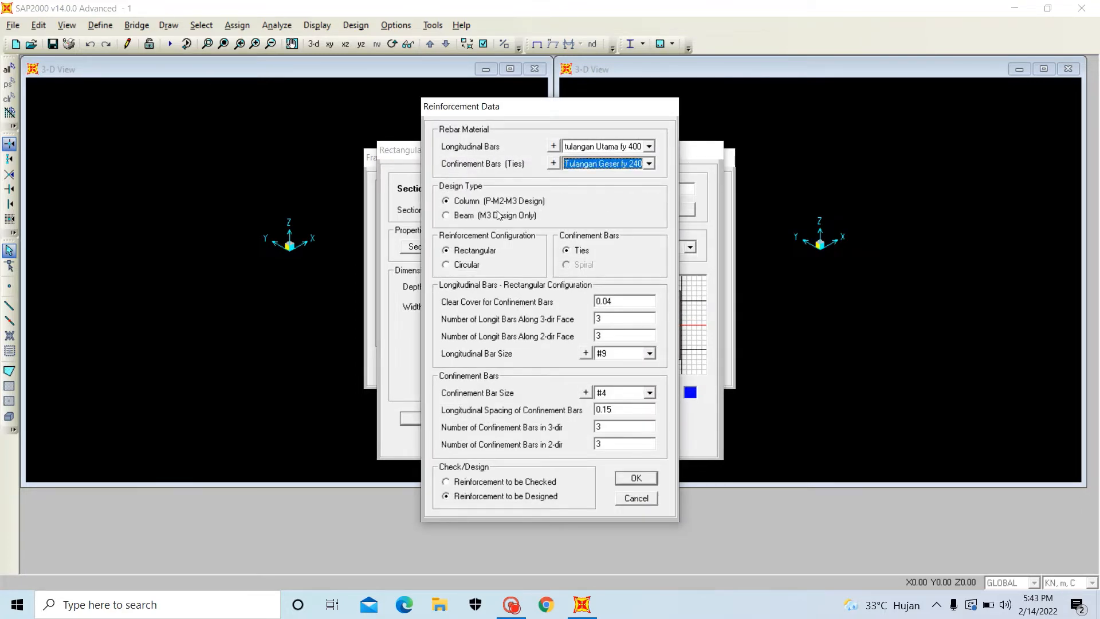
- Set the design type to Beam with 0.04 m top and bottom concrete cover, and accept the reinforcement and the beam section
click(459, 215)
key(Tab)
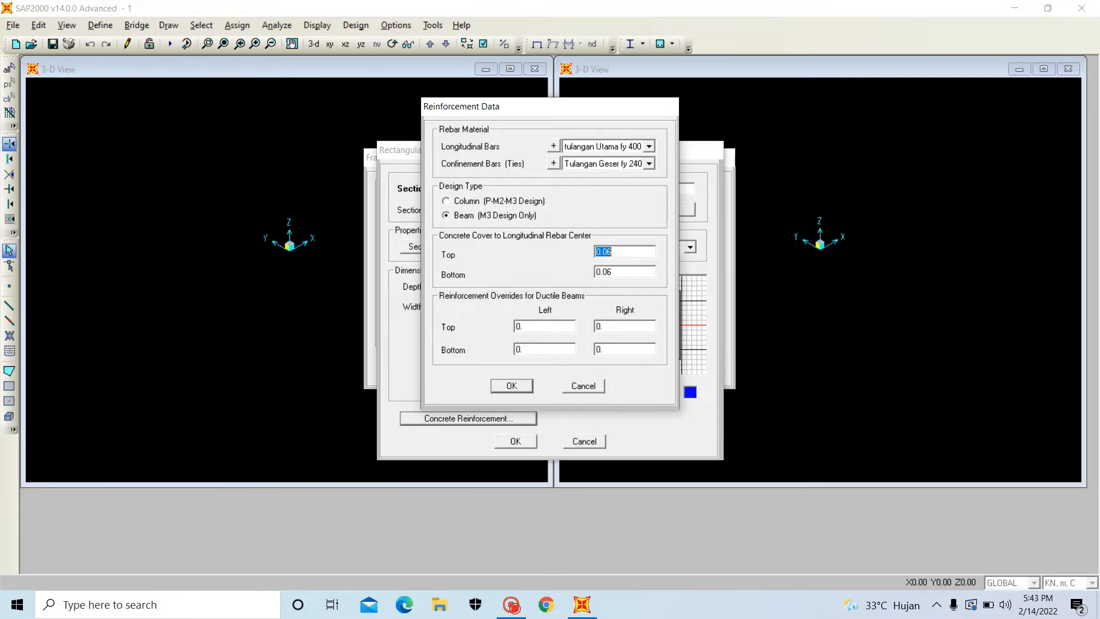
text(0.04)
key(Tab)
text(0.04)
click(509, 385)
click(523, 441)
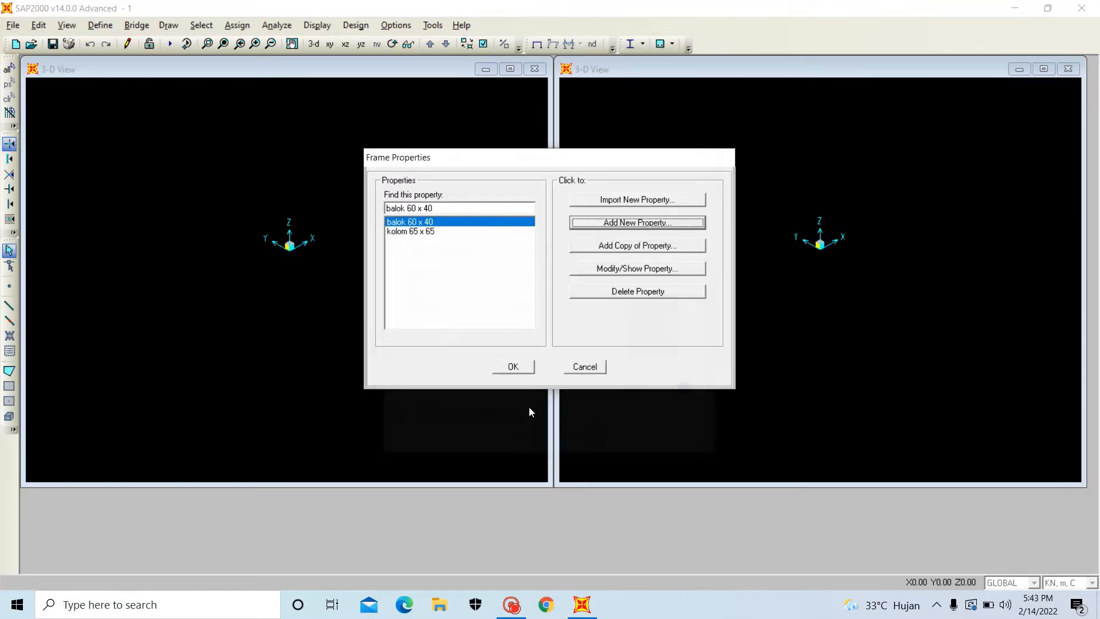
- Add another rectangular concrete section named "Balok anal 50 x 30" with the material Beton fc' 35
click(632, 222)
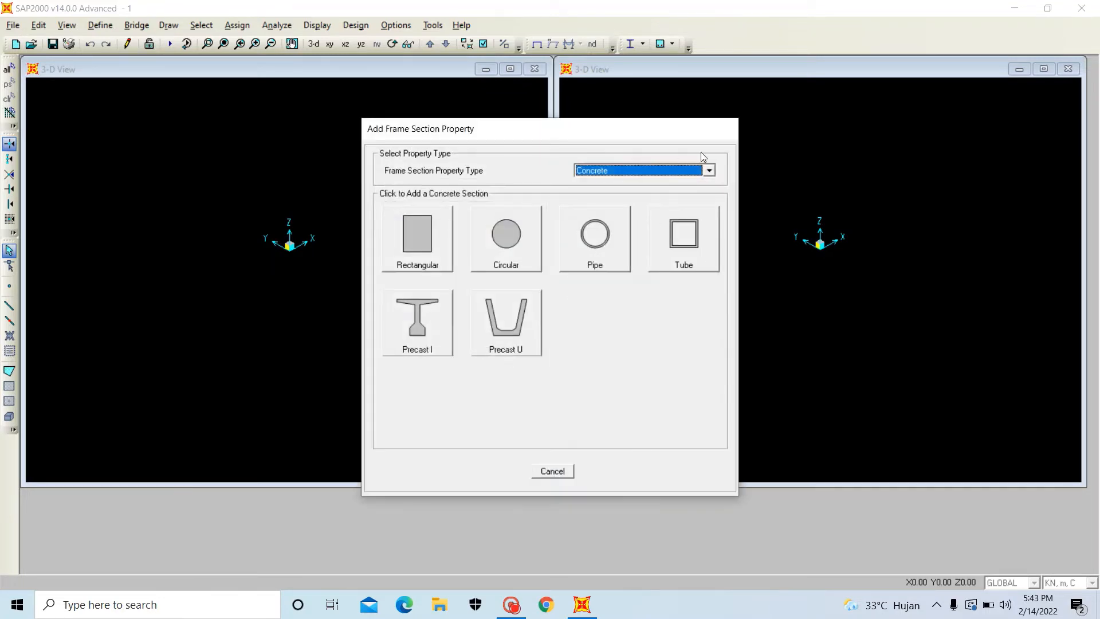
click(415, 250)
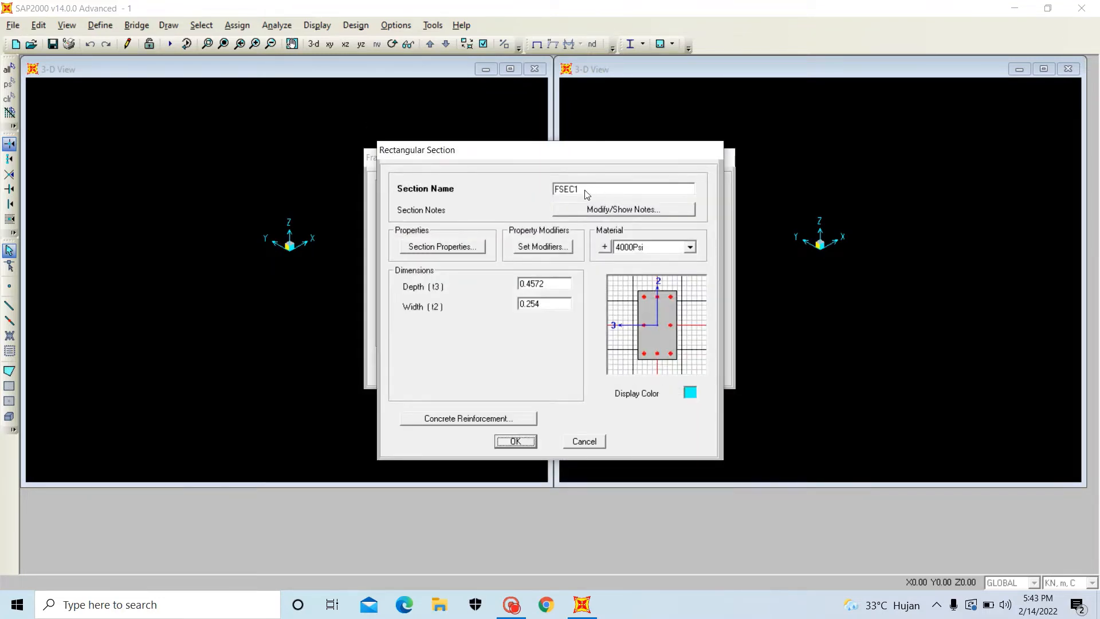
text(Balok anal 50 x 30)
click(690, 247)
click(678, 274)
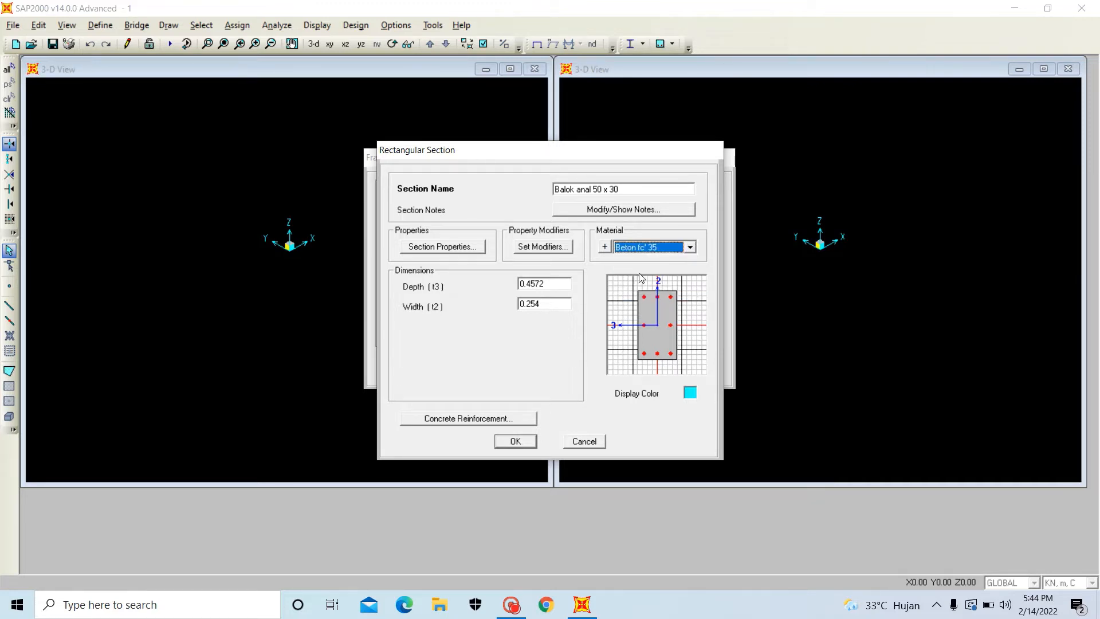
- Set the Balok anal section's depth to 0.5 m and its width to 0.3 m
double_click(533, 283)
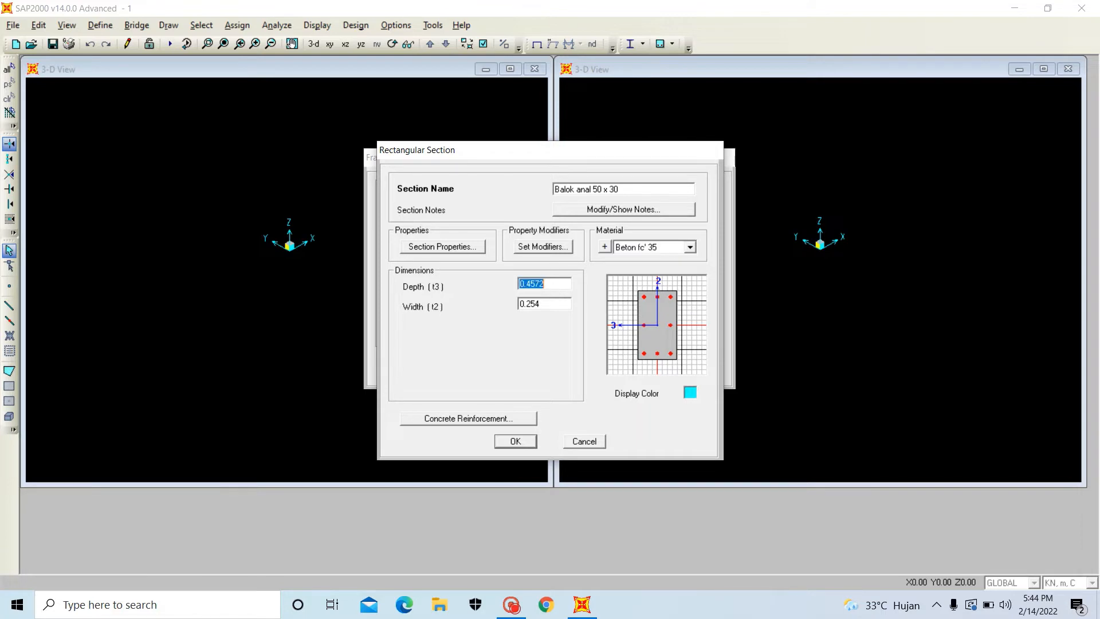
text(0.5)
key(Tab)
text(0.3)
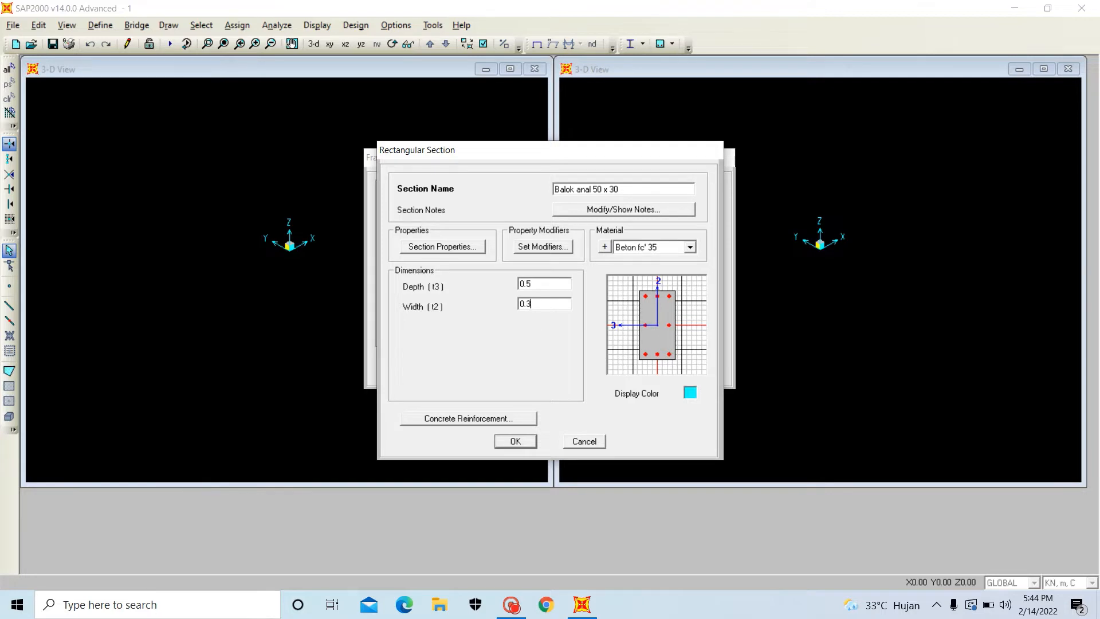
- In the section's concrete reinforcement data, choose Tulangan Geser fy 240 for the confinement bars and Beam as the design type
click(482, 420)
click(649, 163)
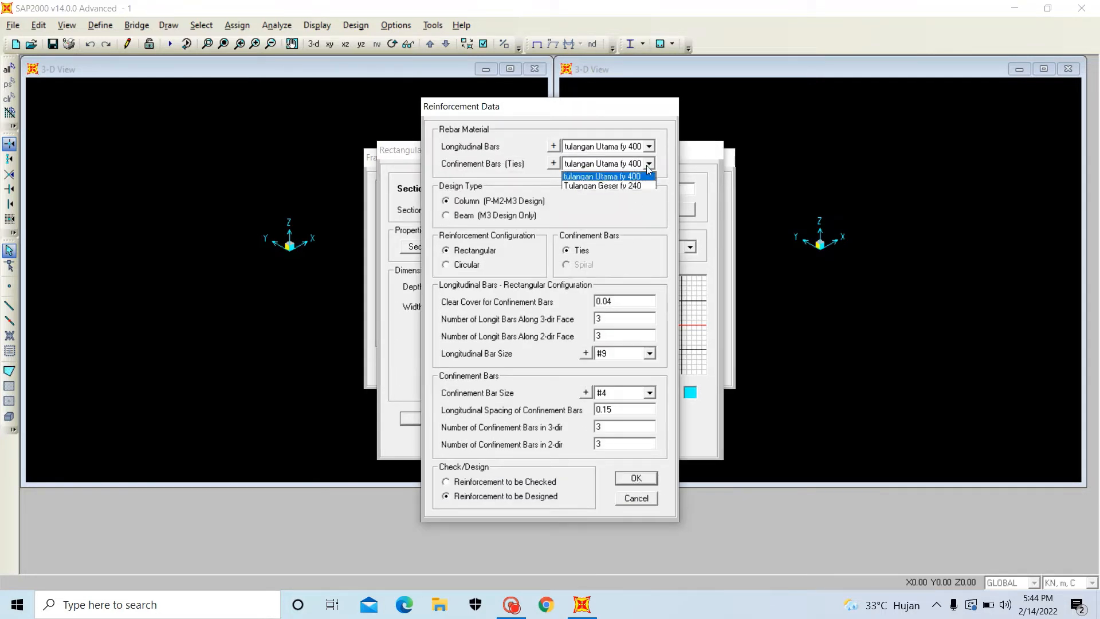
click(636, 186)
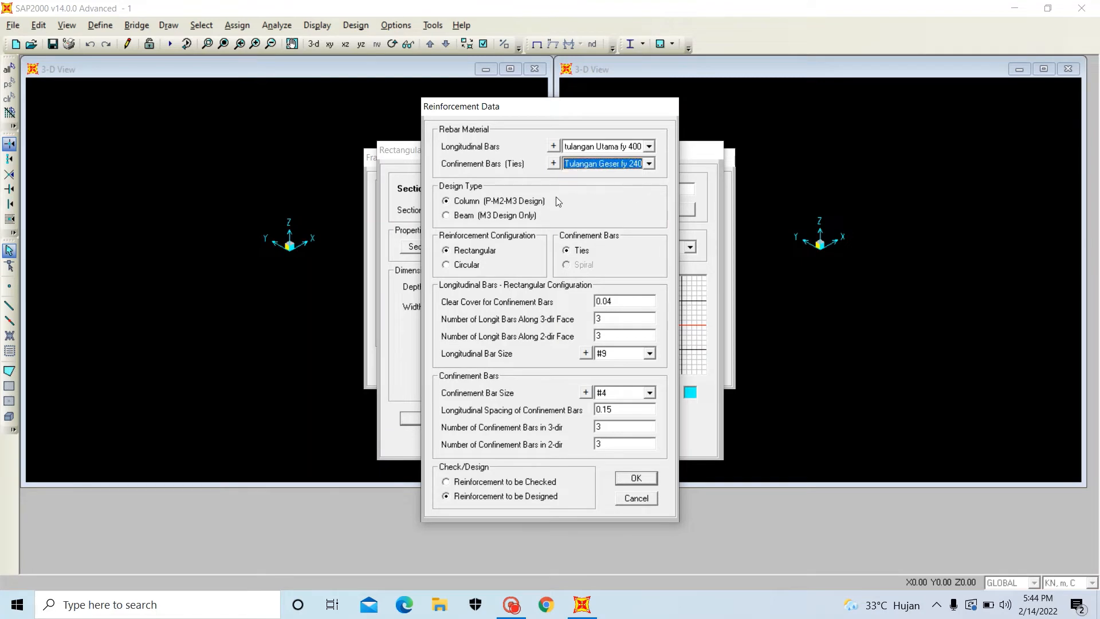
click(449, 216)
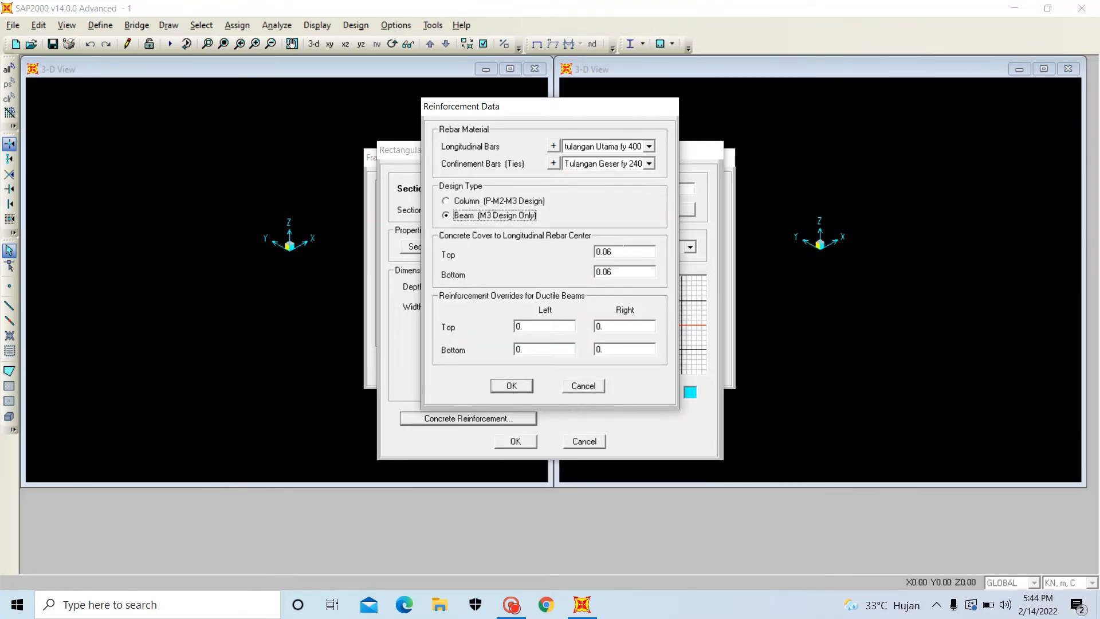
- Set the top and bottom concrete cover to 0.04 m, then accept the reinforcement, the section and the frame properties
double_click(624, 247)
text(0.04)
key(Tab)
text(0.04)
click(508, 385)
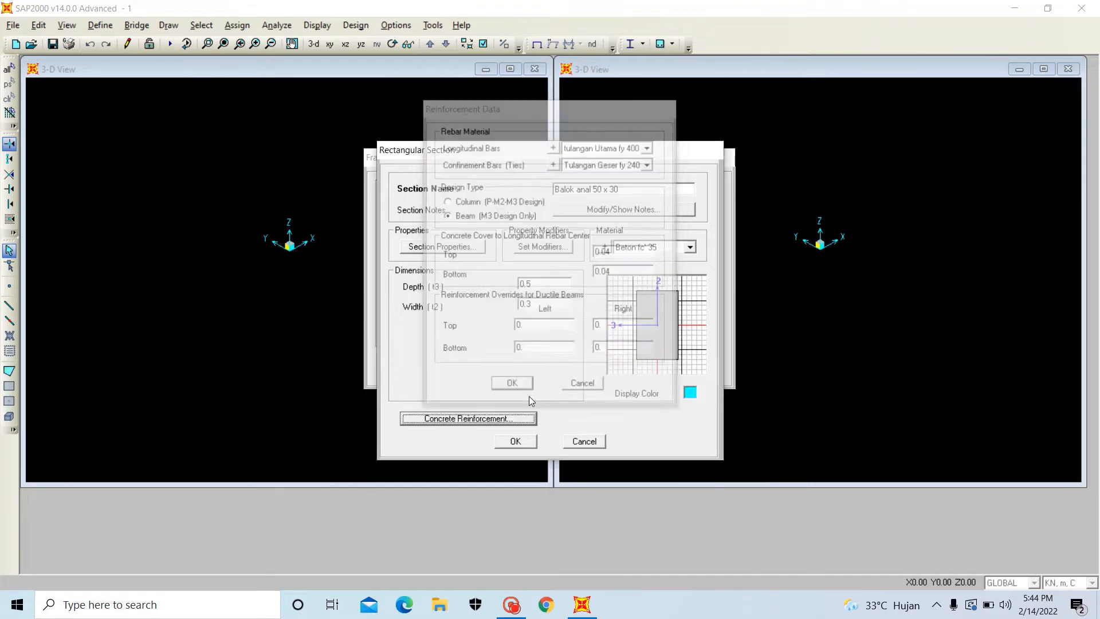
click(523, 442)
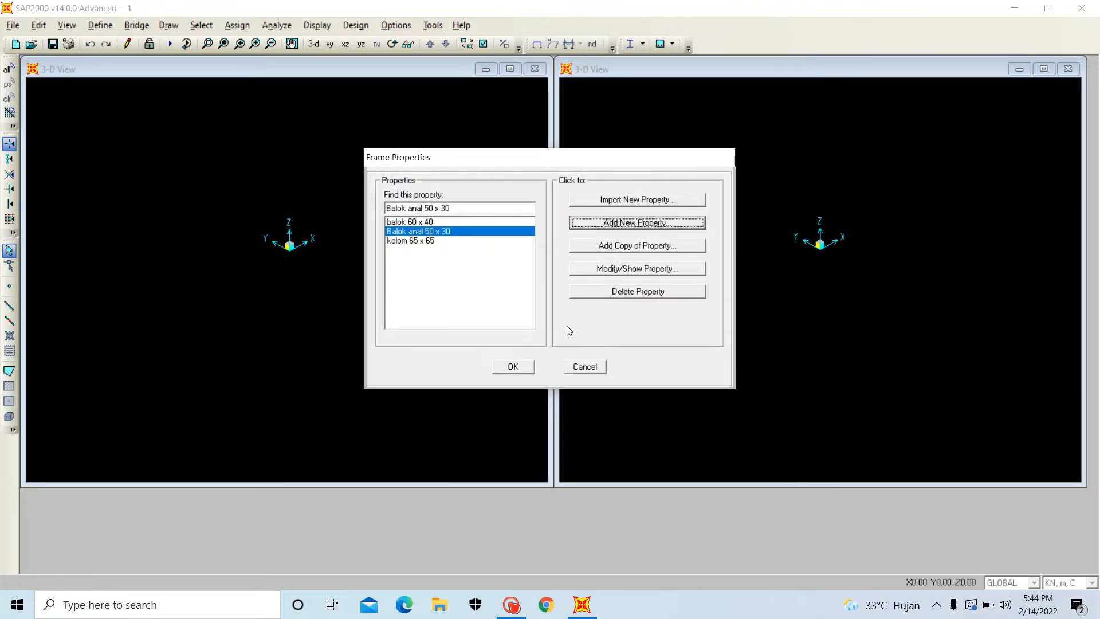
click(525, 369)
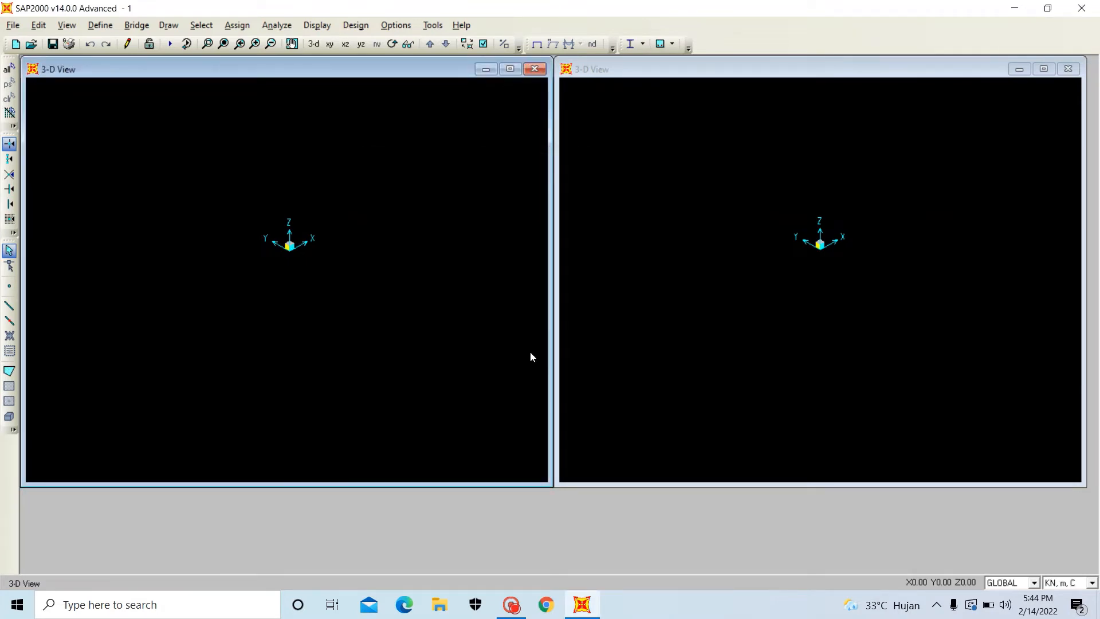
- Add a shell area section named "plat 180 mm" with the material Beton fc' 35
click(101, 26)
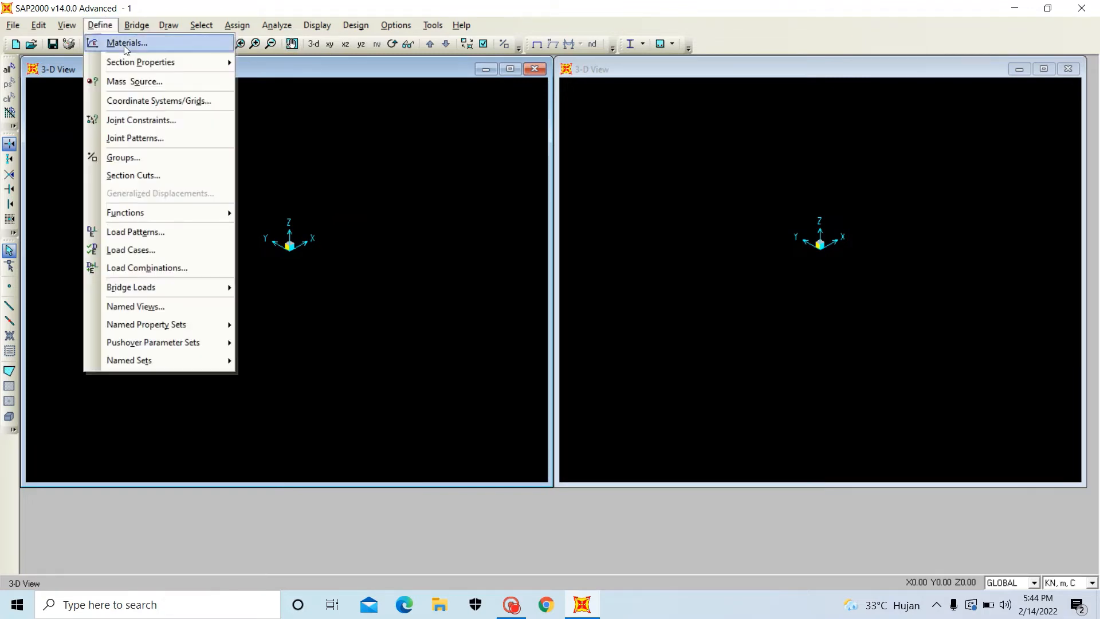
mouse_move(166, 62)
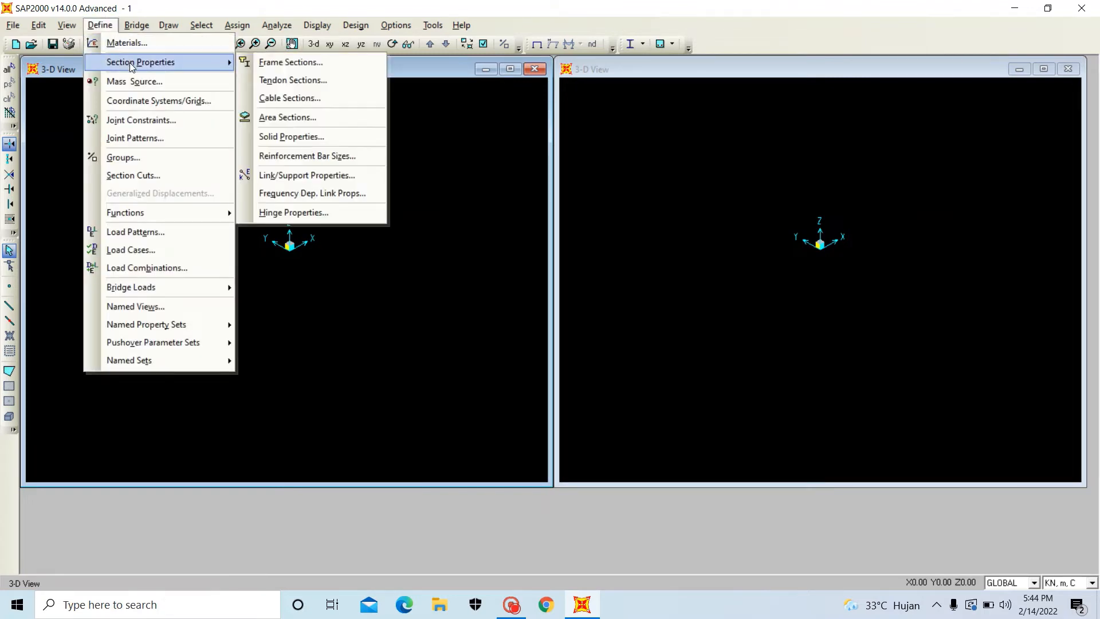
click(309, 119)
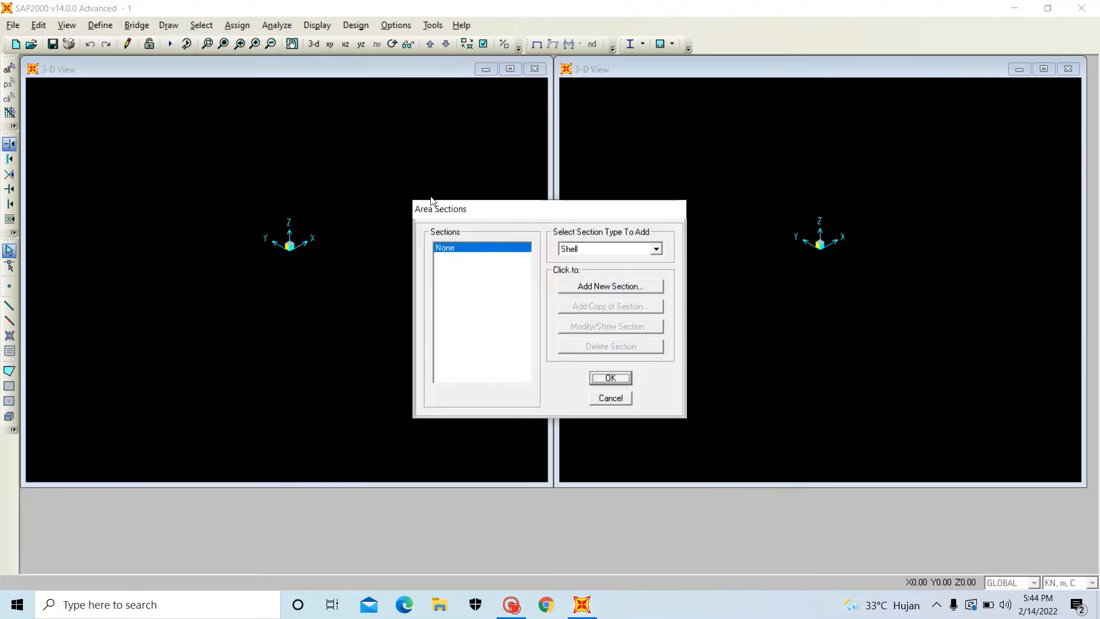
click(598, 287)
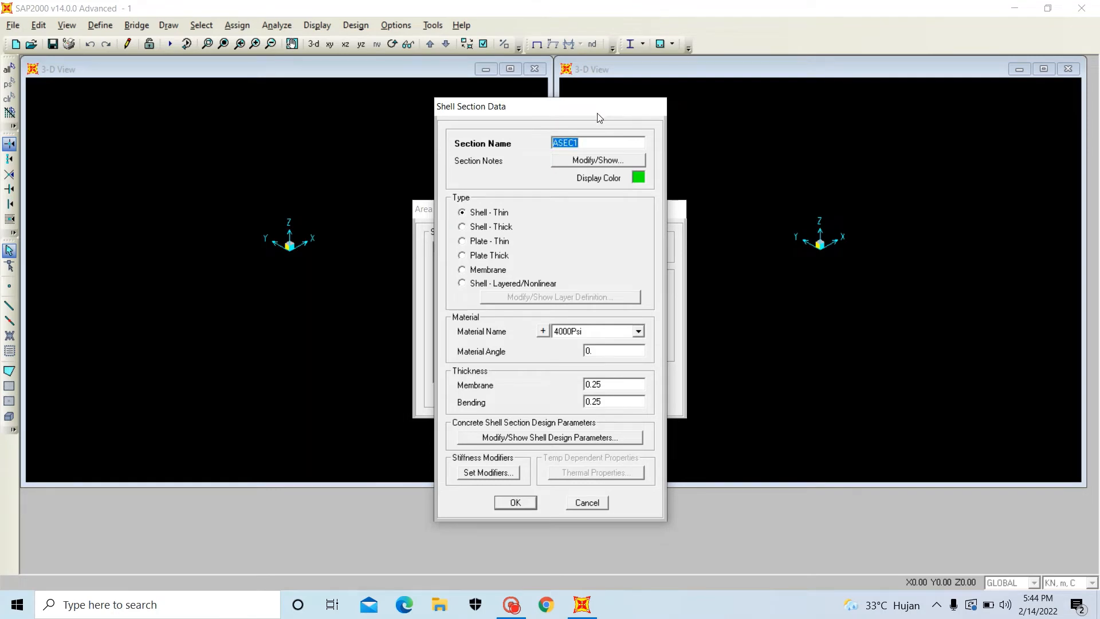
text(plat 1809)
key(BackSpace)
key(BackSpace)
text(0 m)
click(638, 331)
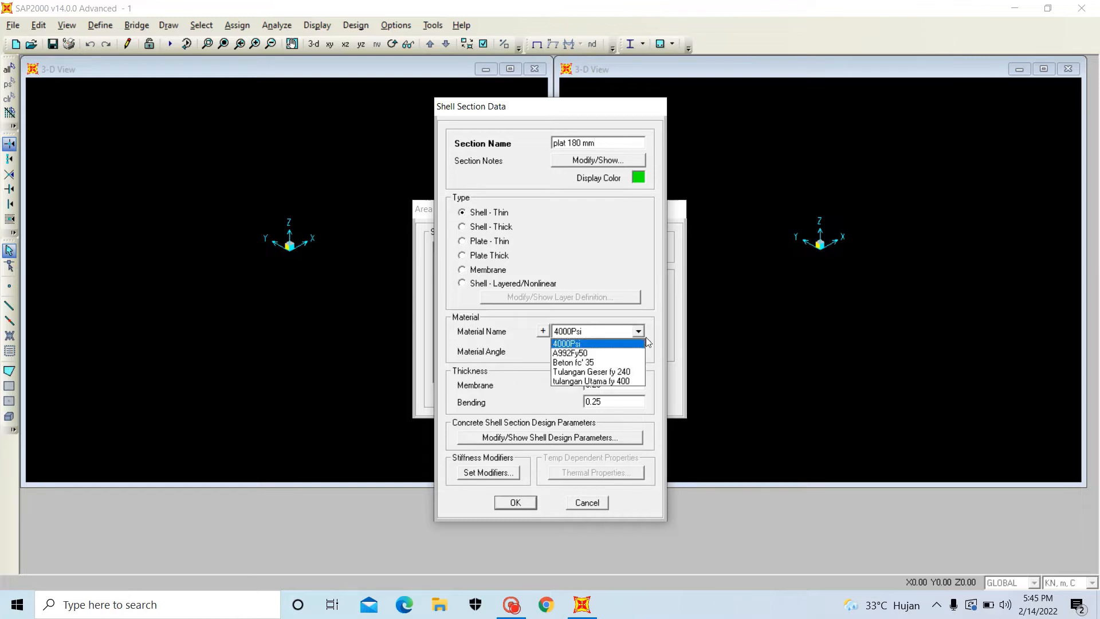
click(618, 363)
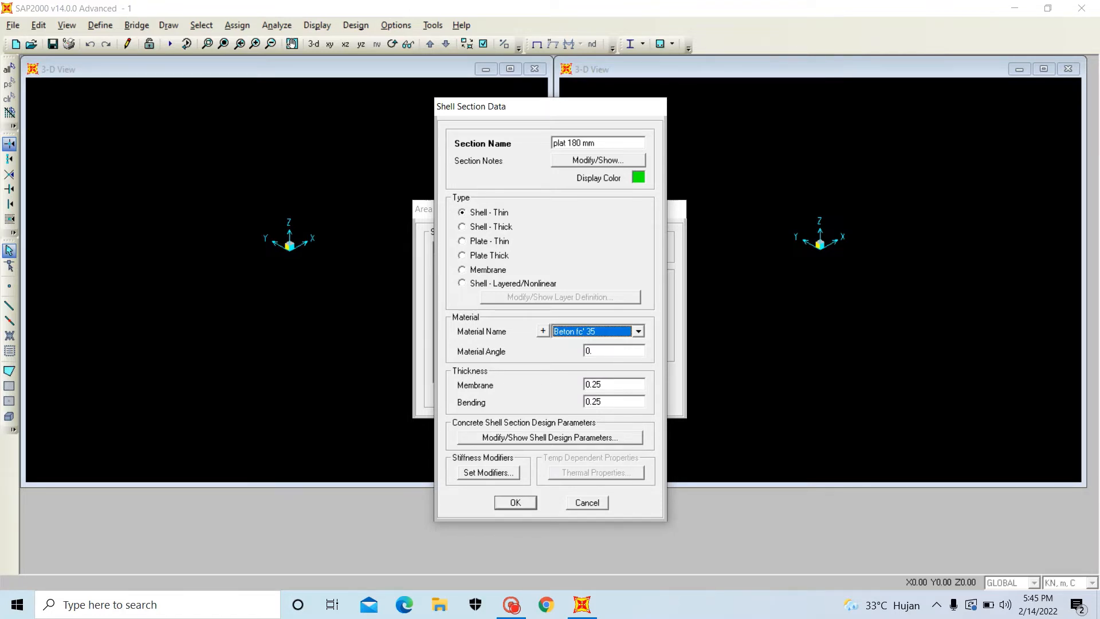
- Set the slab section's membrane and bending thickness to 0.18 m and accept the section
click(607, 384)
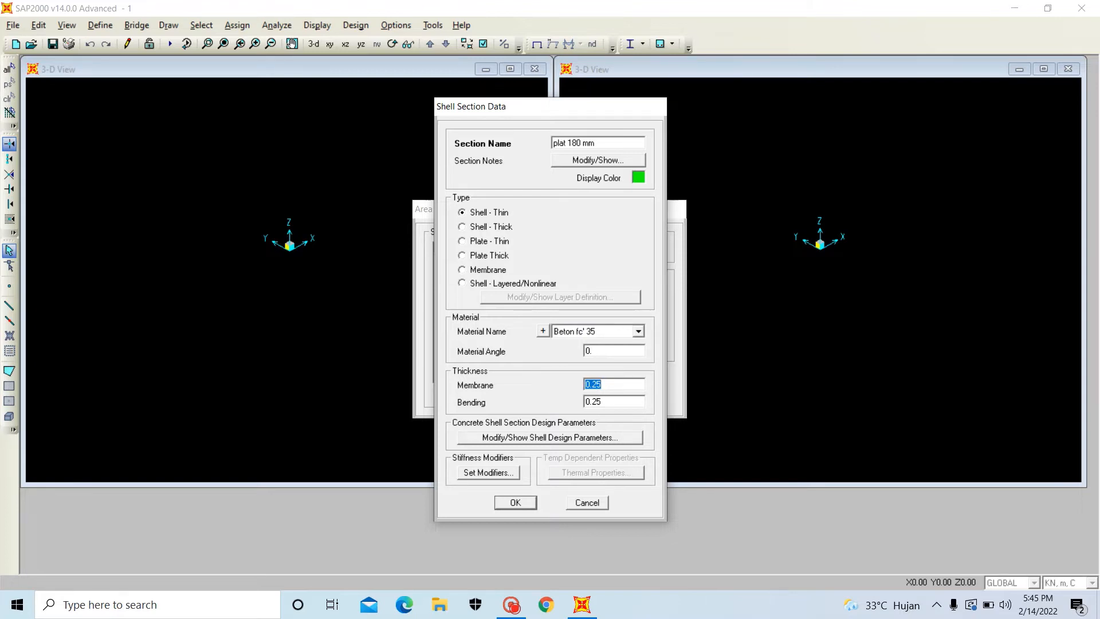
text(0)
text(0)
text(.18)
double_click(612, 396)
text(0.18)
click(517, 502)
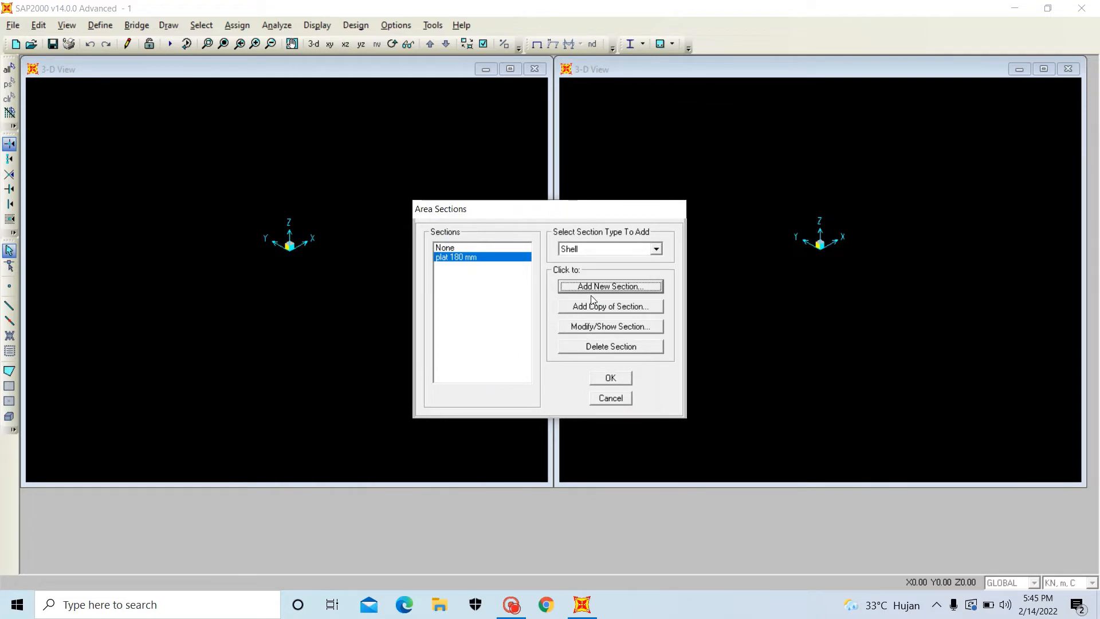
- Add a shell area section named "dinding geser" with the material Beton fc' 35
click(602, 287)
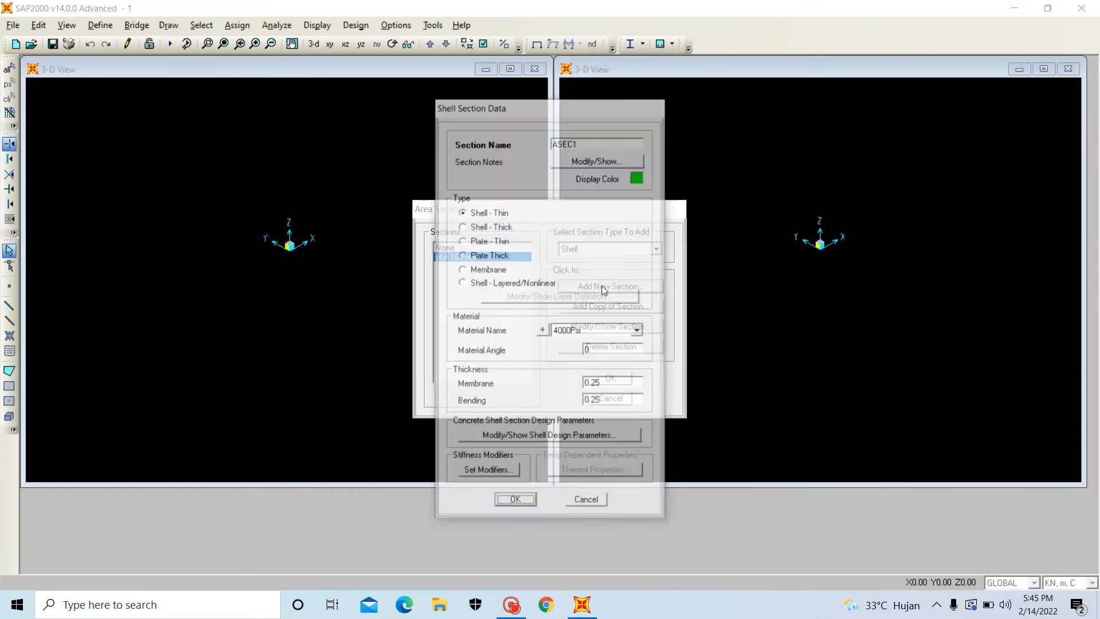
drag(552, 143, 578, 143)
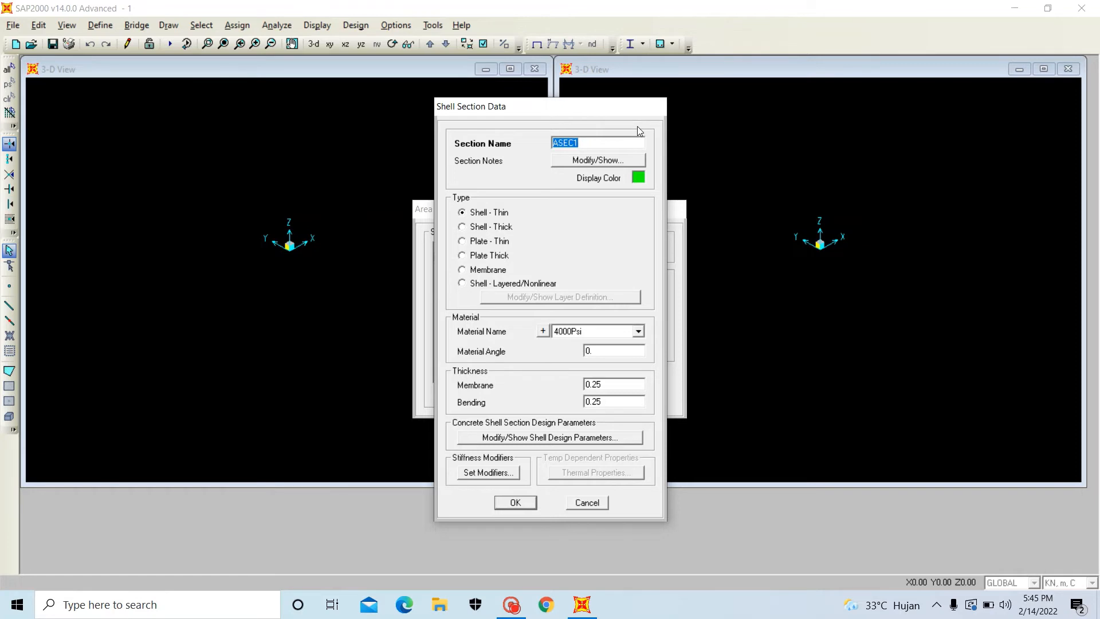
text(dinding geser)
click(634, 336)
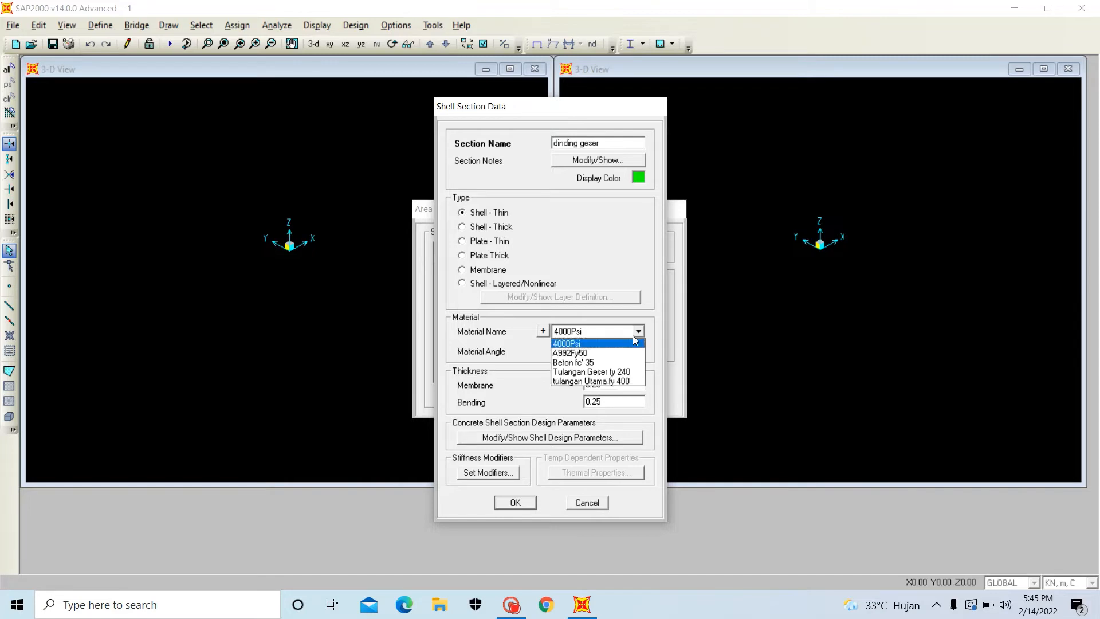
click(624, 362)
- Set the dinding geser section's membrane thickness to 0.3 m and bending thickness to 0.43 m, and accept the section
double_click(595, 384)
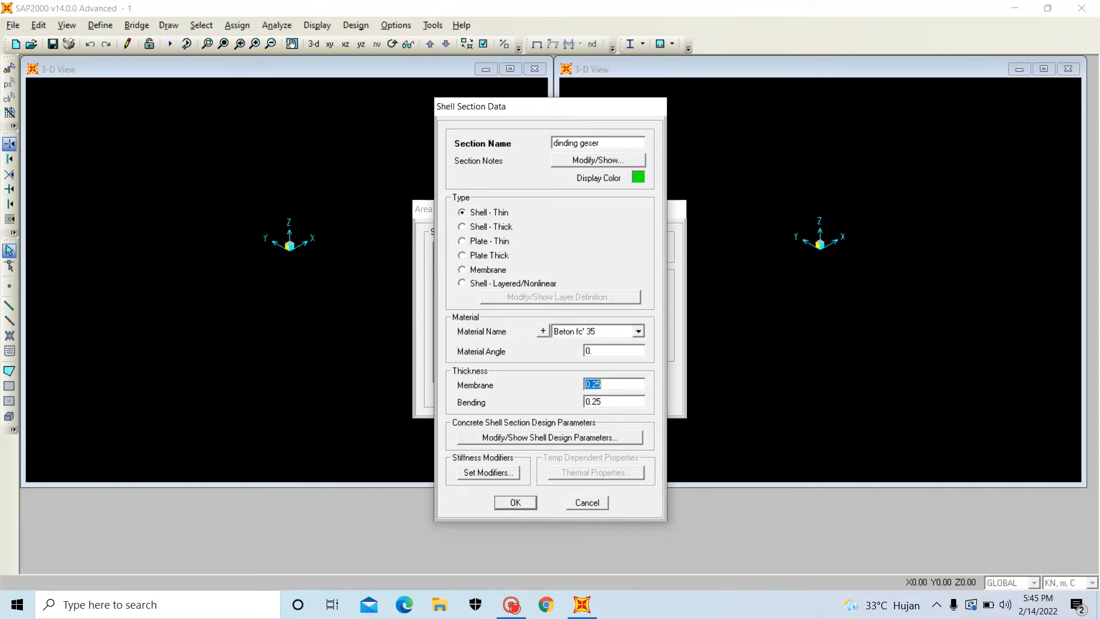
text(0.3)
key(BackSpace)
key(BackSpace)
key(BackSpace)
text(0.3)
key(Tab)
text(0.43)
click(516, 503)
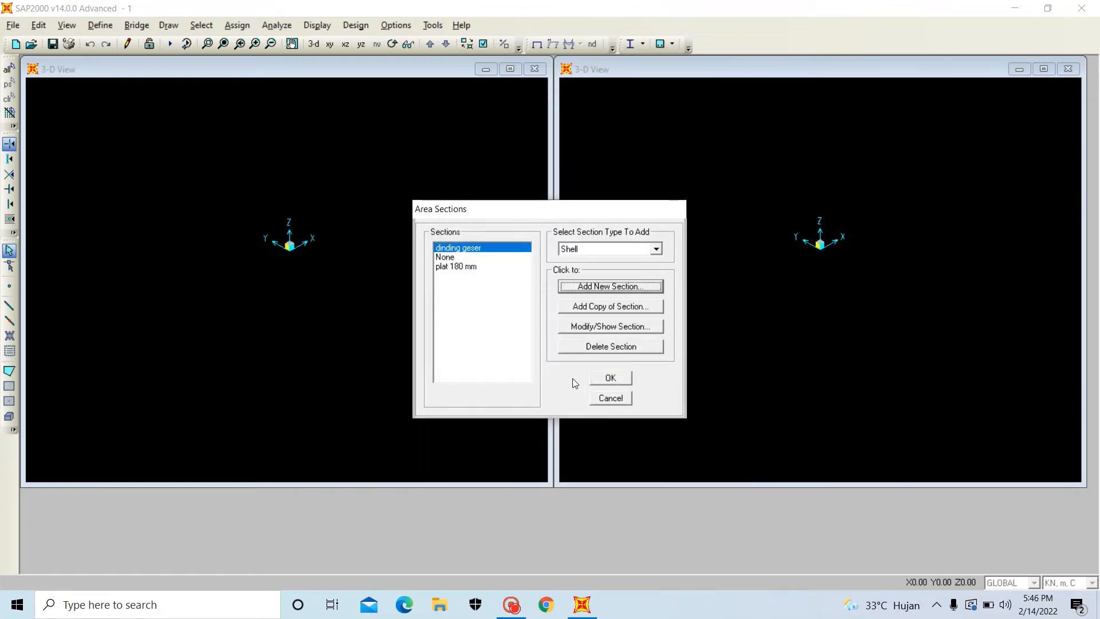
- Add a shell area section named "tangga" with the material Beton fc' 35
click(606, 289)
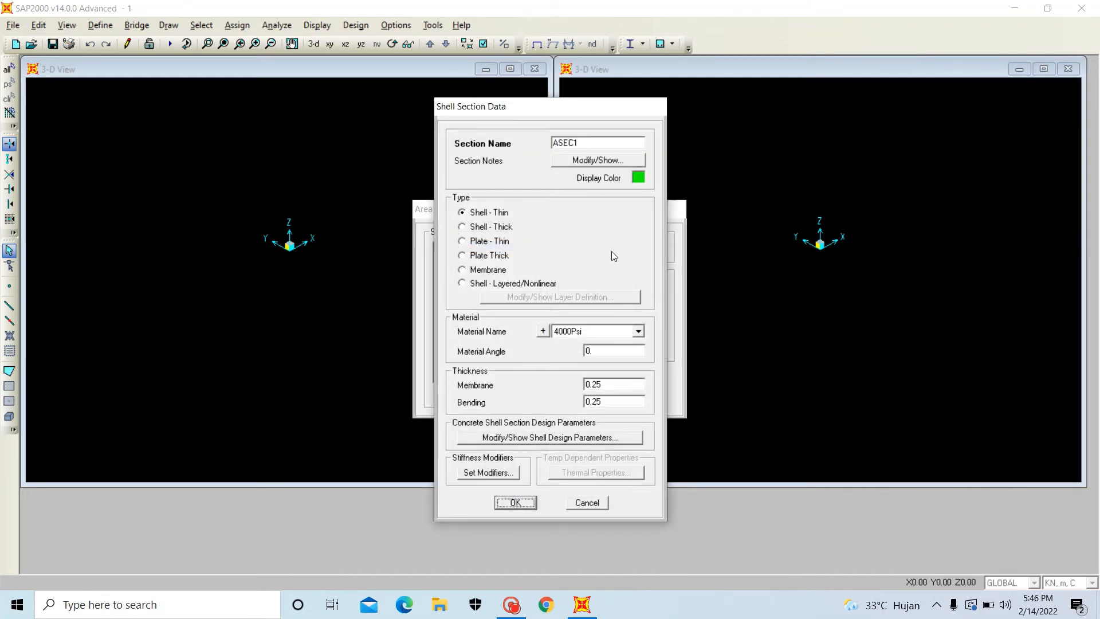
drag(552, 143, 580, 142)
text(tangga)
click(634, 331)
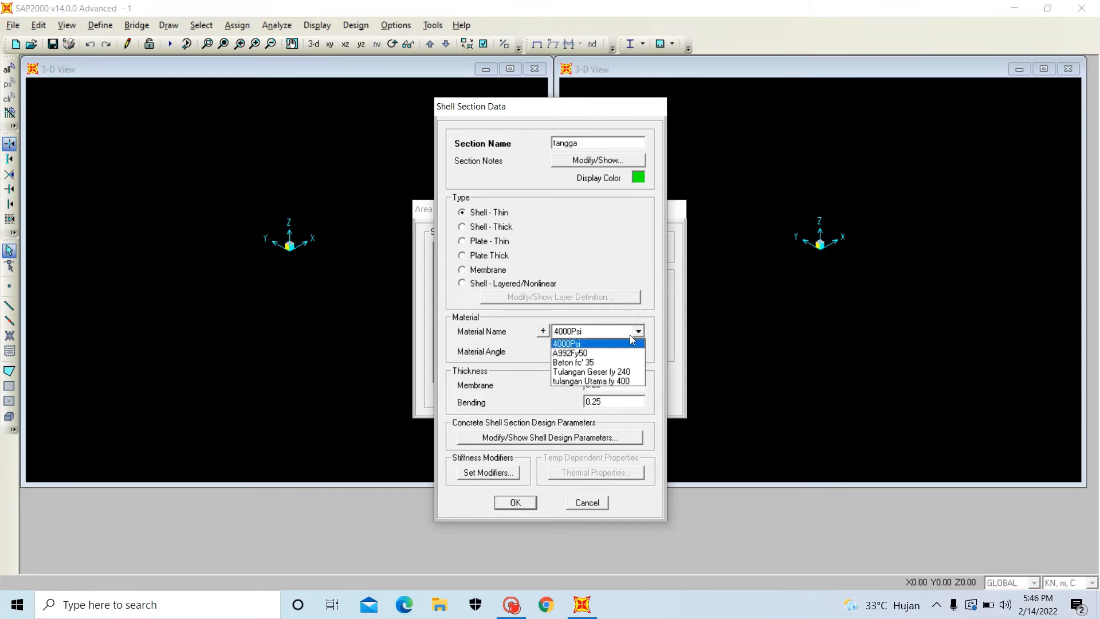
click(614, 360)
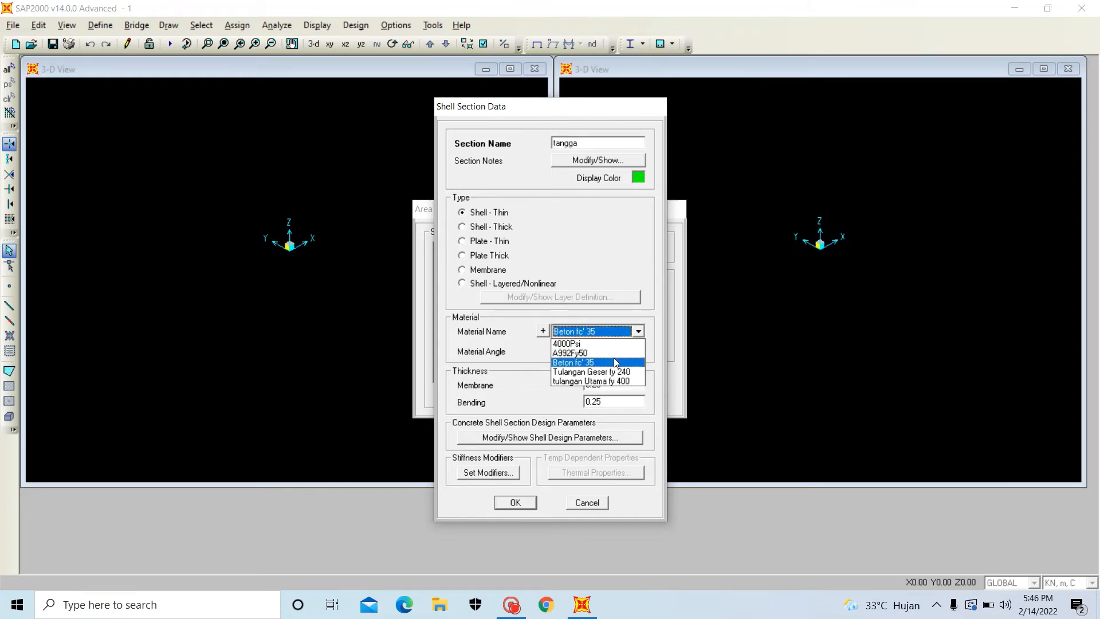
- Set the tangga section's membrane and bending thickness to 0.18 m, and accept the section and the area section list
double_click(609, 383)
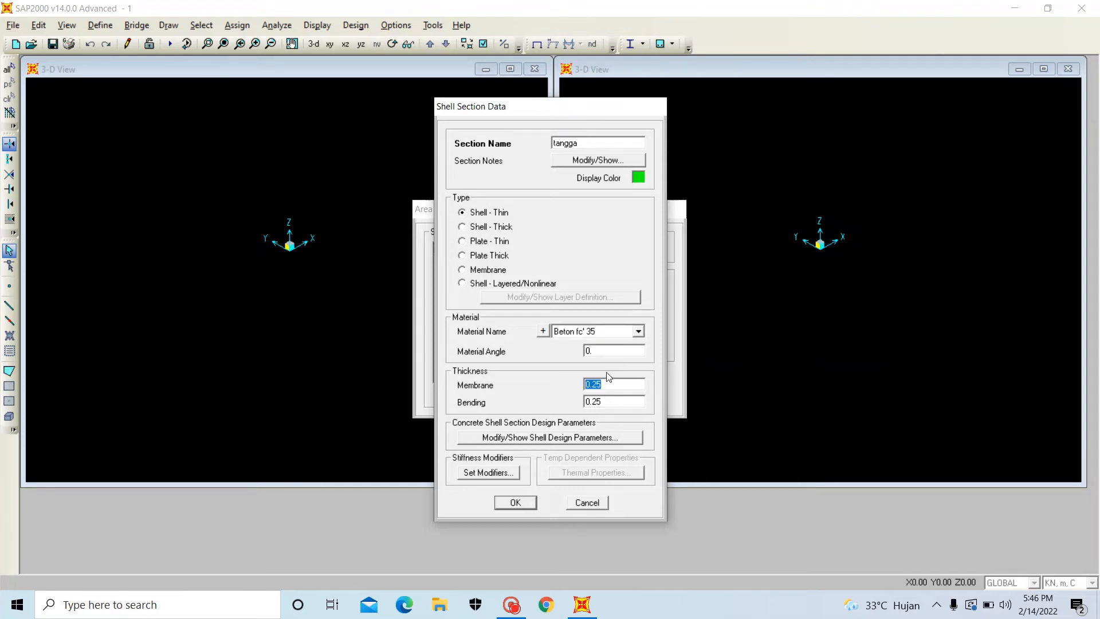
text(0.18)
key(Tab)
text(0.18)
click(516, 502)
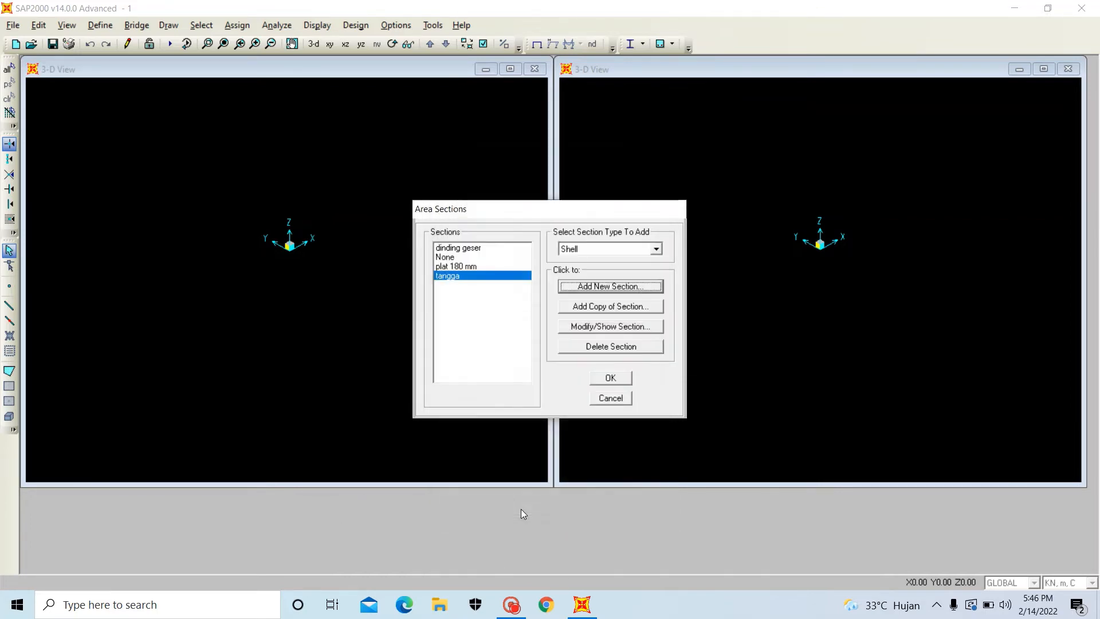
click(610, 378)
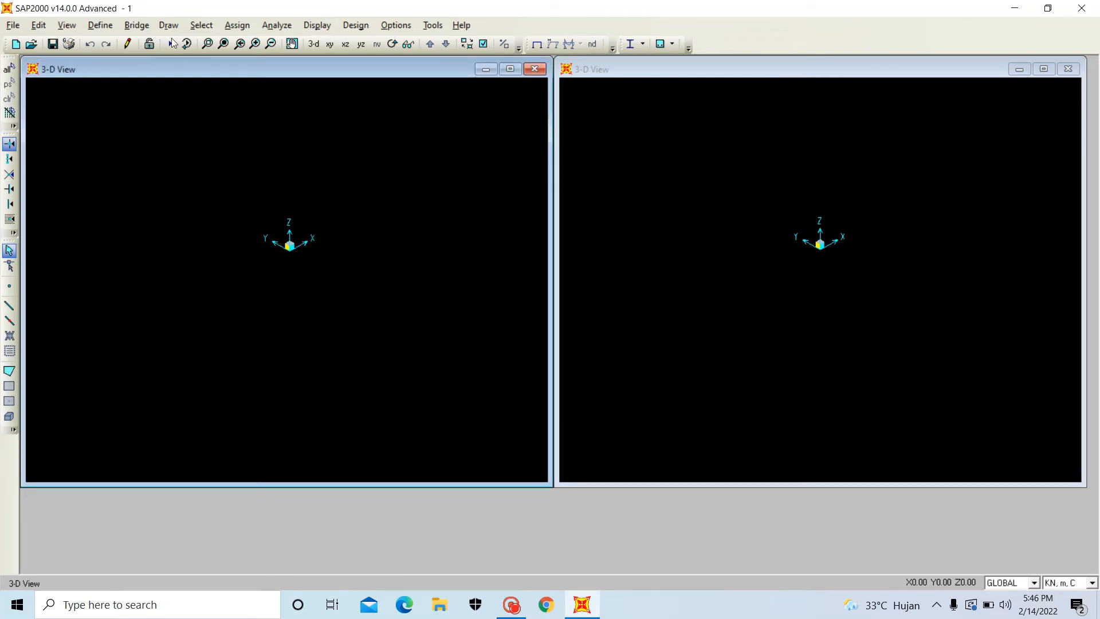
- Open the GLOBAL grid system for modification and name its Z grid lines pondasi, lantai 1, lantai 2 and atap dak
click(101, 26)
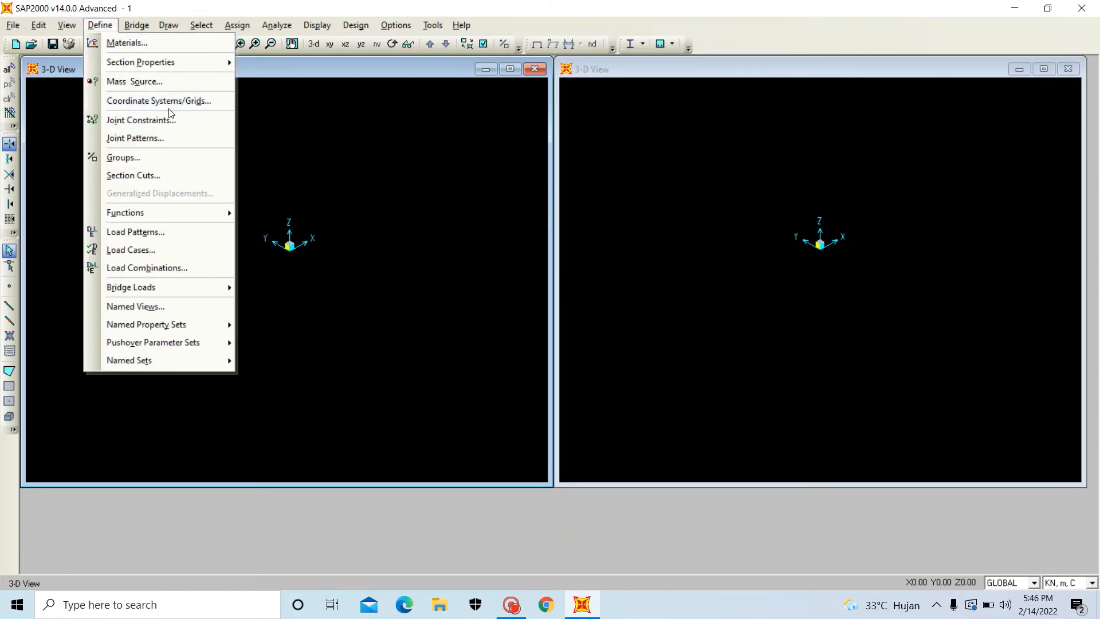
click(169, 102)
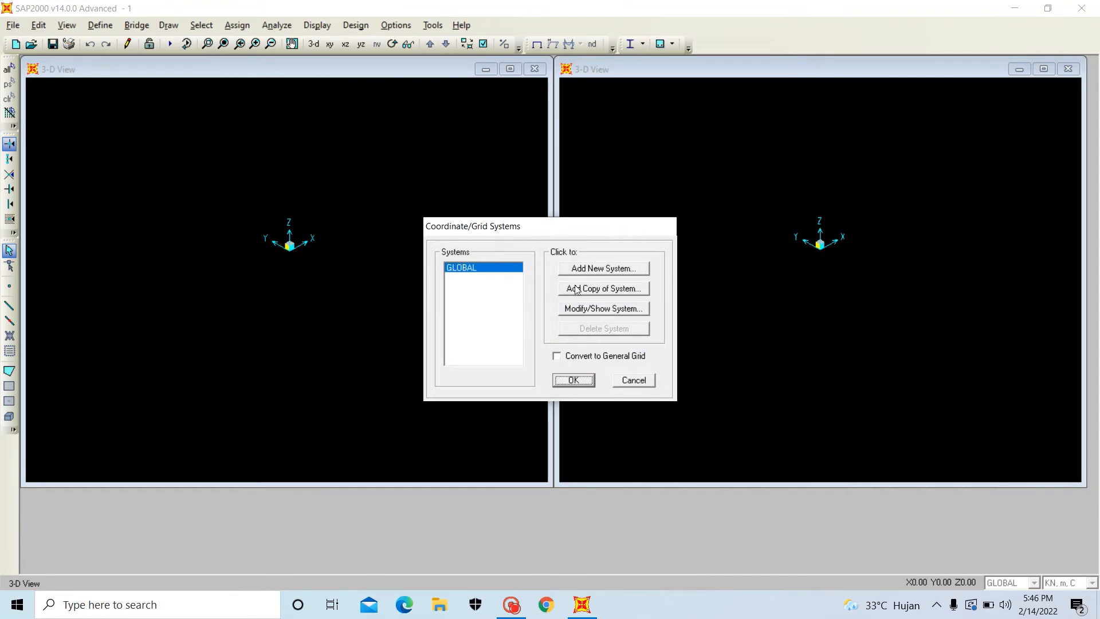
click(623, 311)
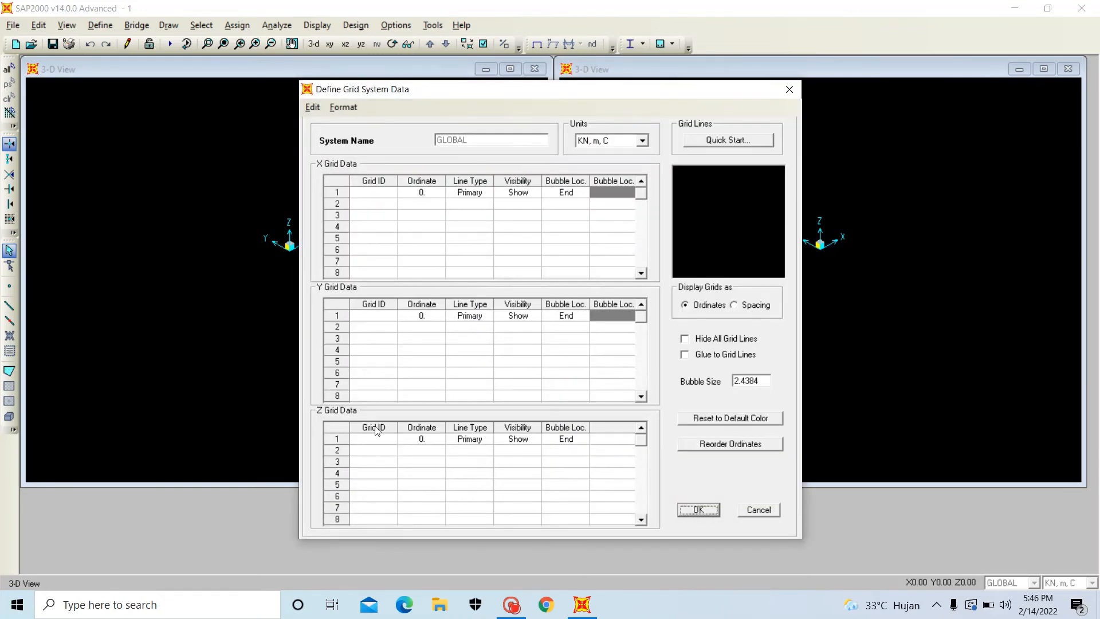
click(383, 440)
text(pondasi)
click(388, 450)
text(lantai 1)
click(389, 465)
text(lantai 2)
click(387, 473)
text(a)
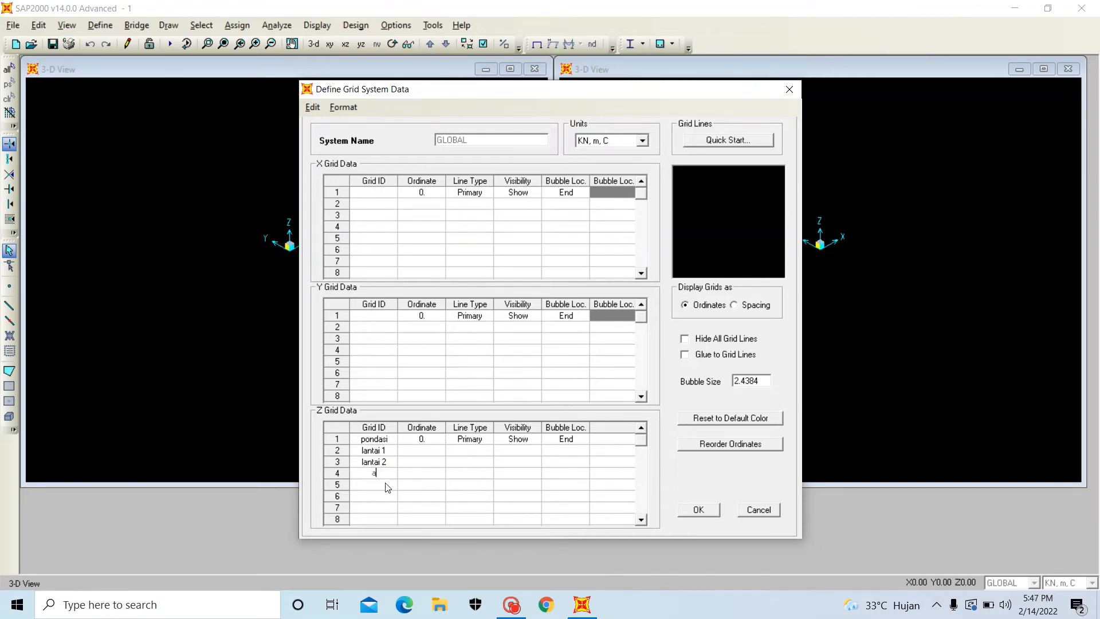
text(tap dak)
- Set the Z ordinates of pondasi, lantai 1, lantai 2 and atap dak to -2, 0, 4 and 2 m
click(437, 439)
text(-2)
click(437, 451)
text(0)
click(428, 461)
text(4)
click(441, 477)
text(2)
click(461, 473)
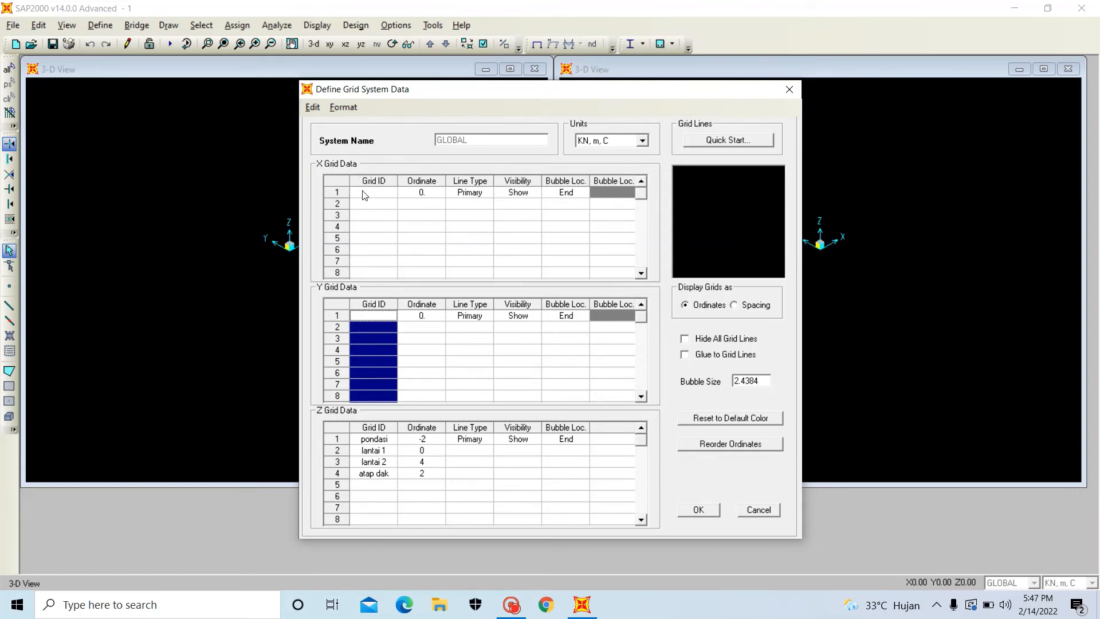
- Define six X grid lines with the grid IDs 1, 2, 3, 4, 5 and 6
click(381, 192)
text(1)
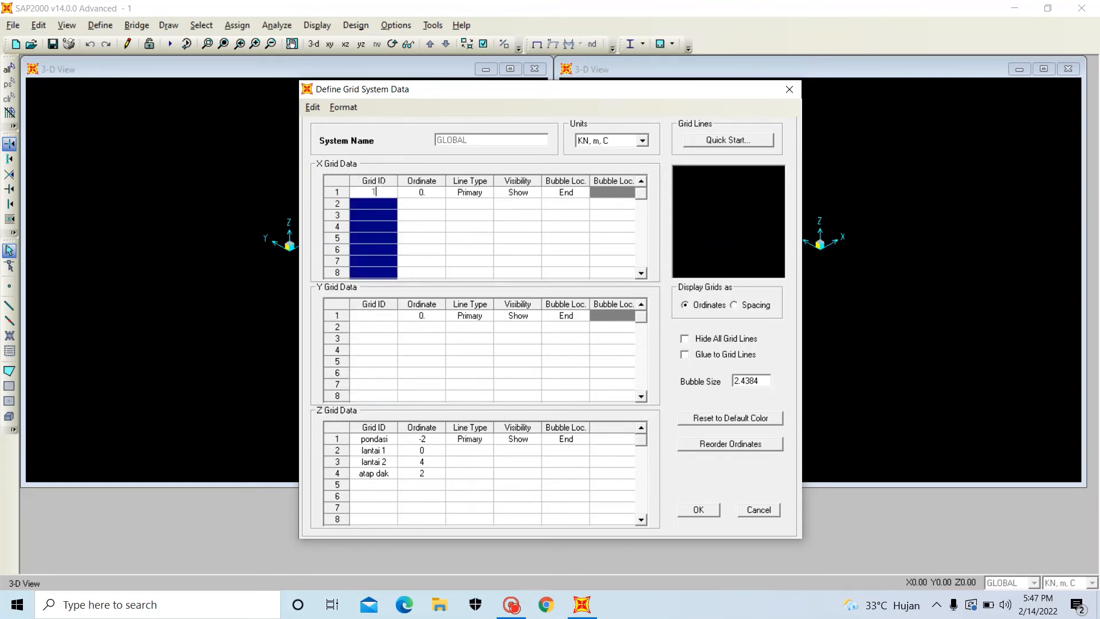
click(387, 203)
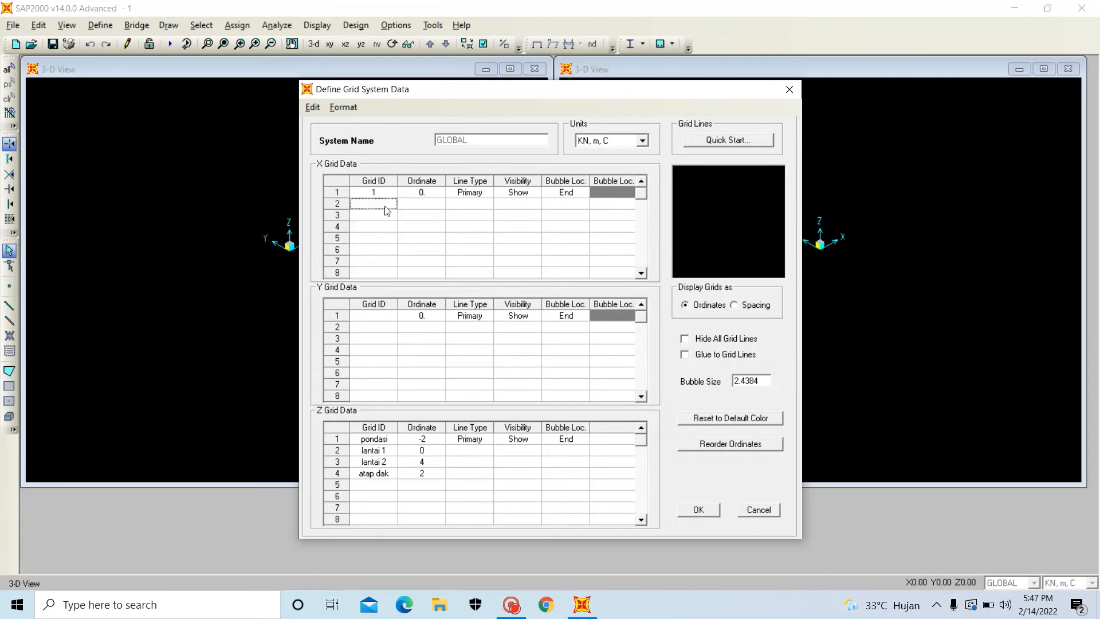
text(2)
click(385, 215)
text(3)
click(385, 225)
text(4)
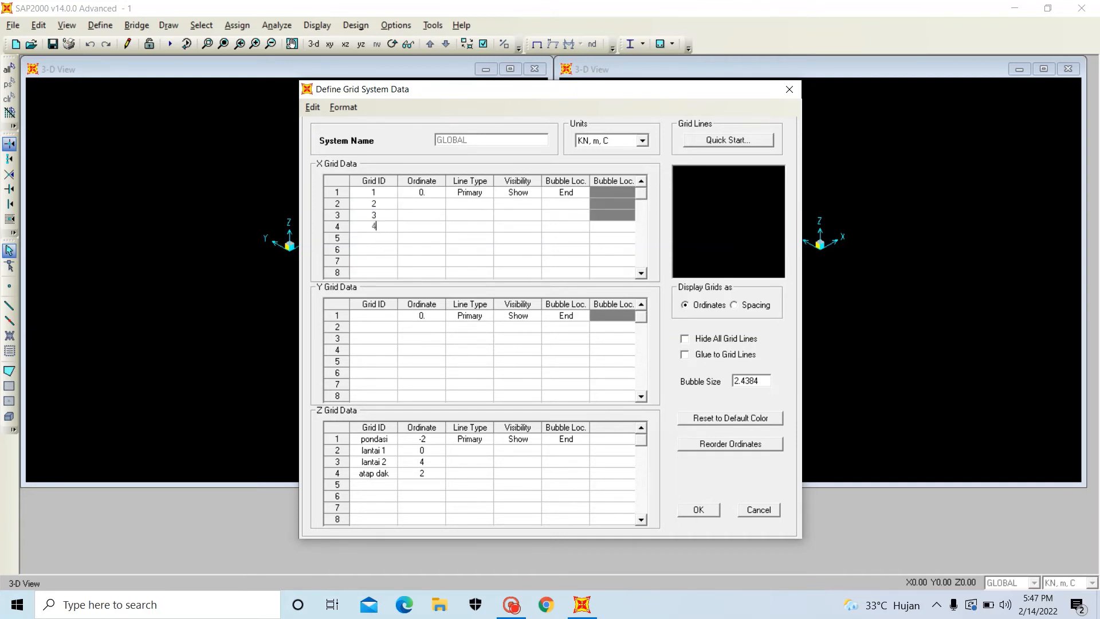
click(387, 238)
text(5)
click(392, 264)
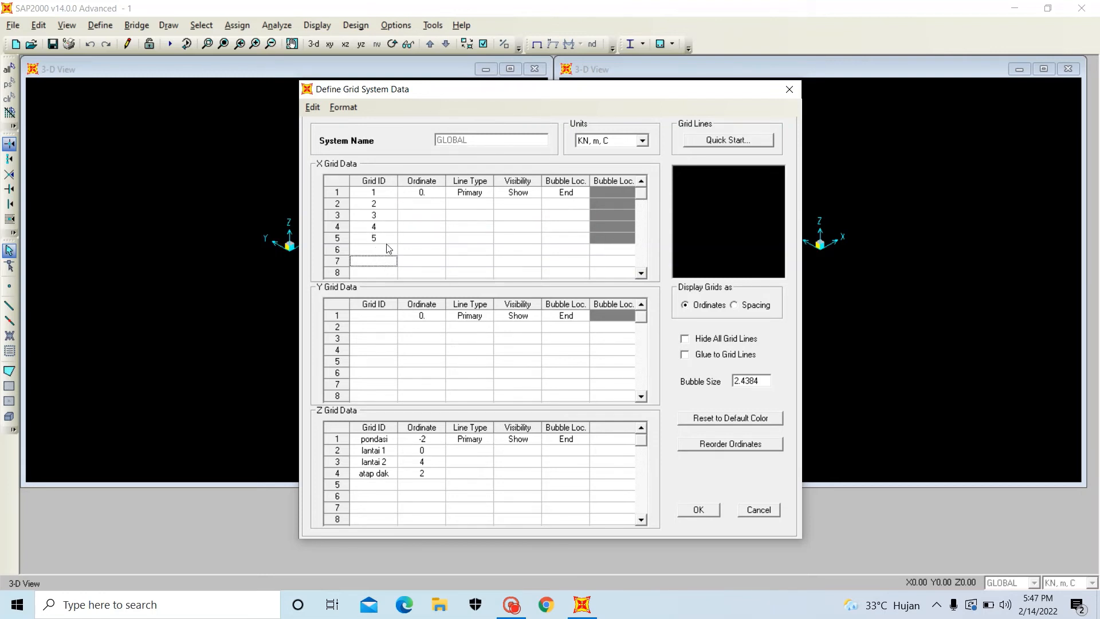
click(386, 243)
text(6)
key(BackSpace)
text(5)
key(Return)
- Set the ordinates of X grid lines 1 to 6 to 0, 5, 10, 15, 20 and 25 m
click(420, 195)
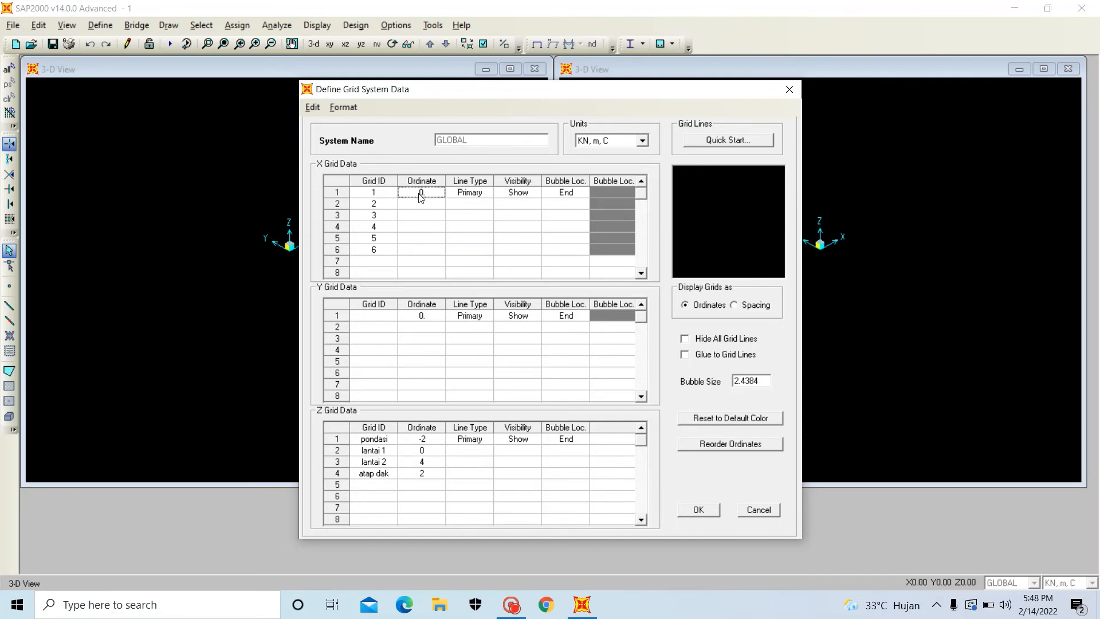
text(5)
key(Return)
click(424, 192)
text(0)
key(Return)
text(5)
key(Return)
text(10)
key(Return)
text(15)
key(Return)
text(20)
key(Return)
text(25)
- Define four Y grid lines with the grid IDs A, B, C and D
click(384, 319)
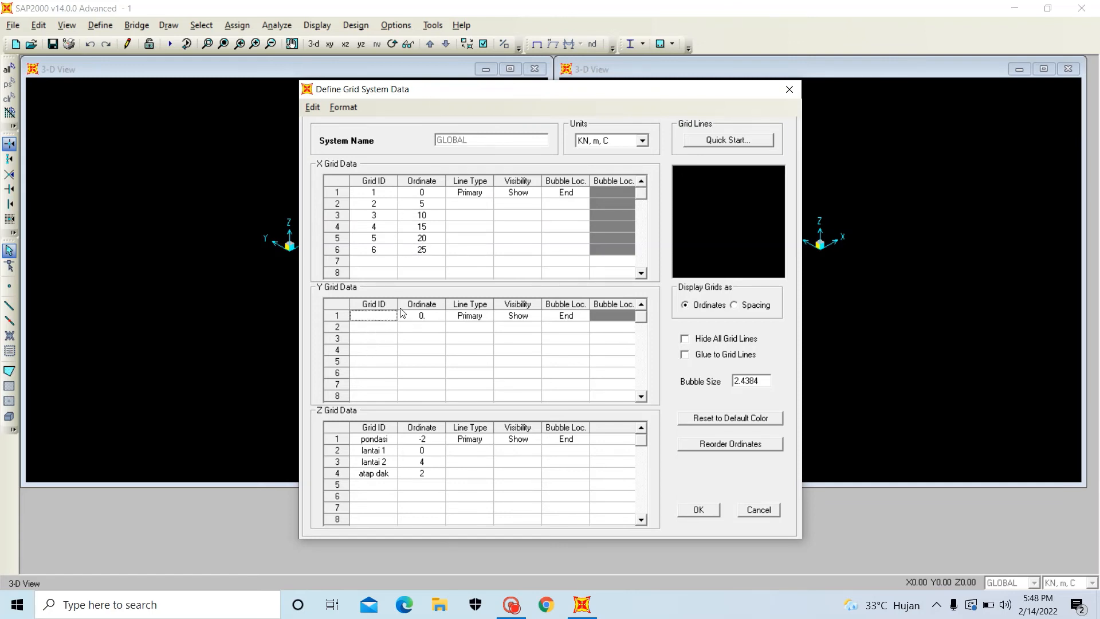
text(1+A)
key(BackSpace)
key(BackSpace)
key(BackSpace)
text(a)
key(BackSpace)
text(A)
click(385, 323)
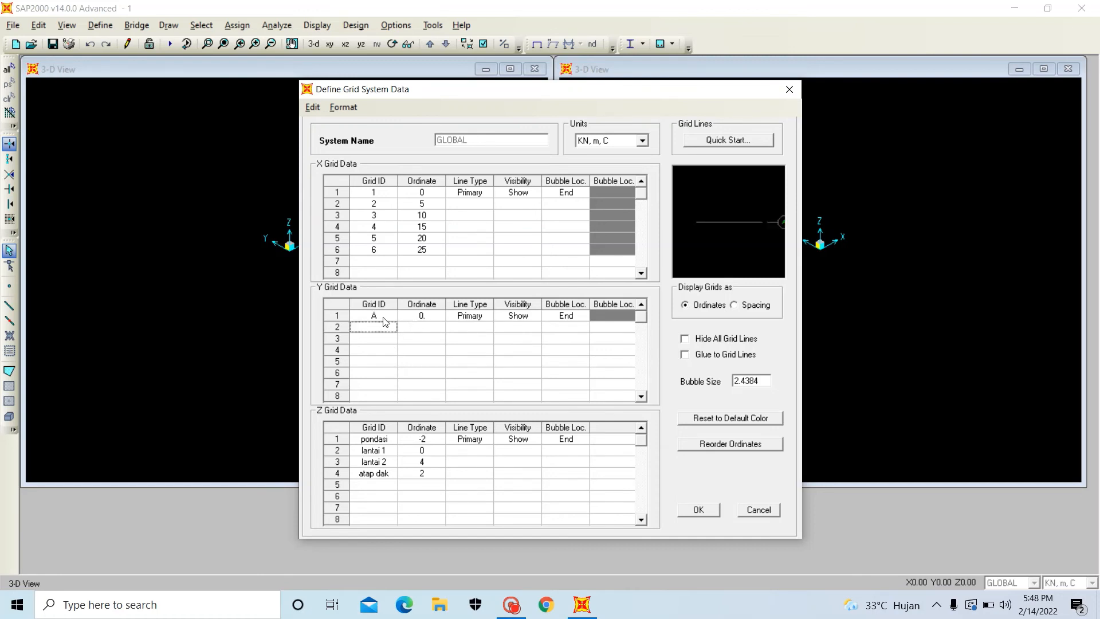
text(B)
key(Return)
text(C)
key(Return)
text(D)
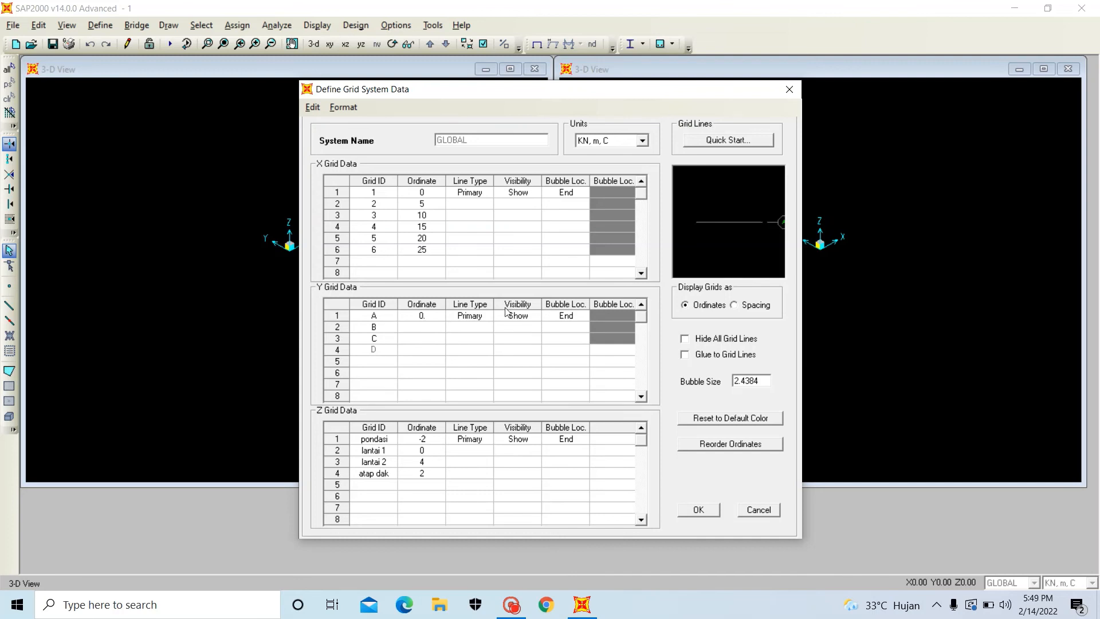
- Set the ordinates of Y grid lines A to D to 0, 5, 10 and 15 m
click(429, 315)
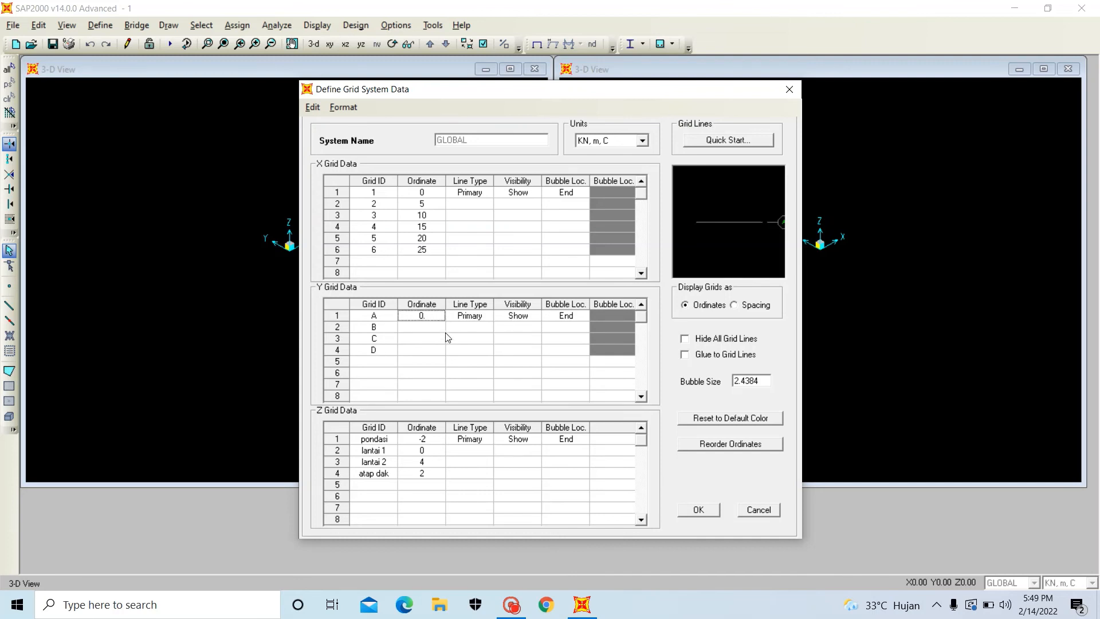
text(5)
key(BackSpace)
text(0)
key(Return)
text(5)
key(Return)
text(1)
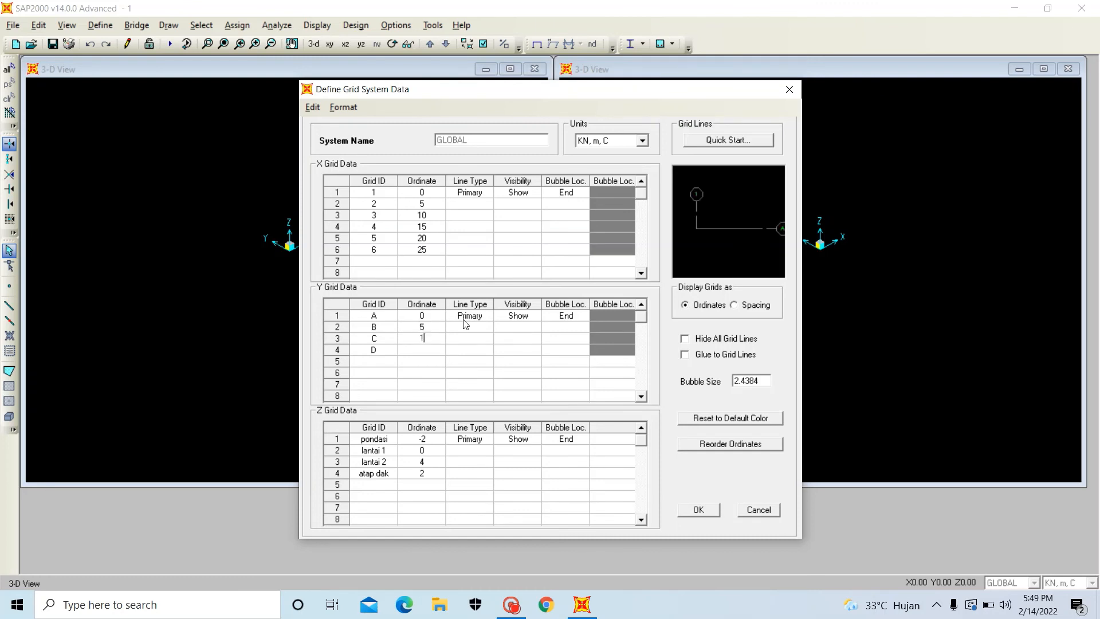
text(0)
key(Return)
text(25)
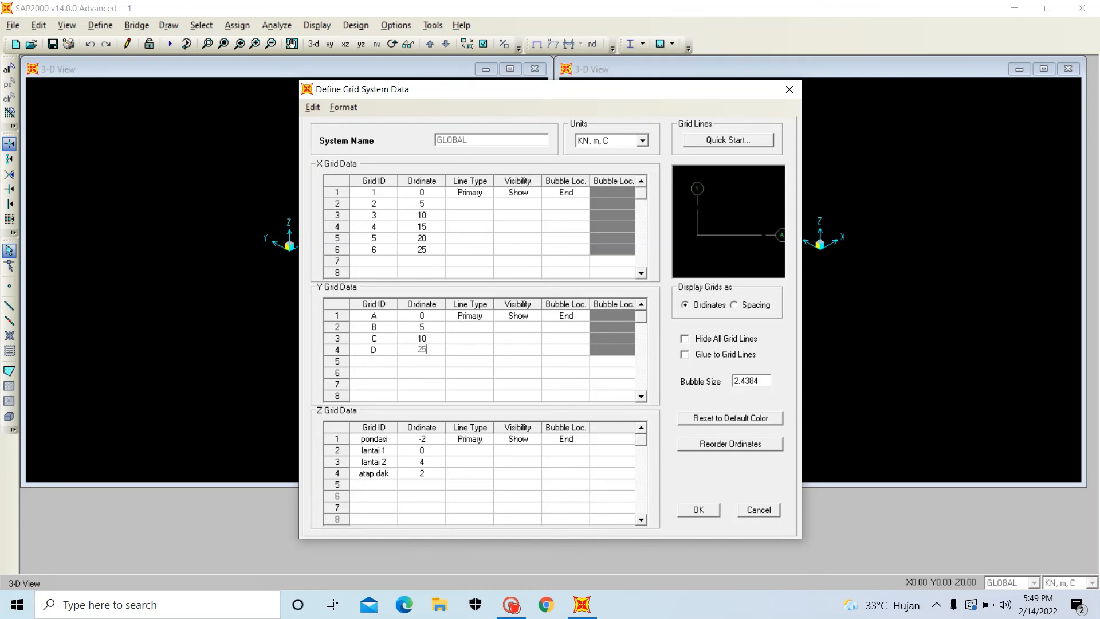
key(BackSpace)
key(BackSpace)
text(15)
- Accept the GLOBAL grid system data and the coordinate/grid systems list
click(708, 509)
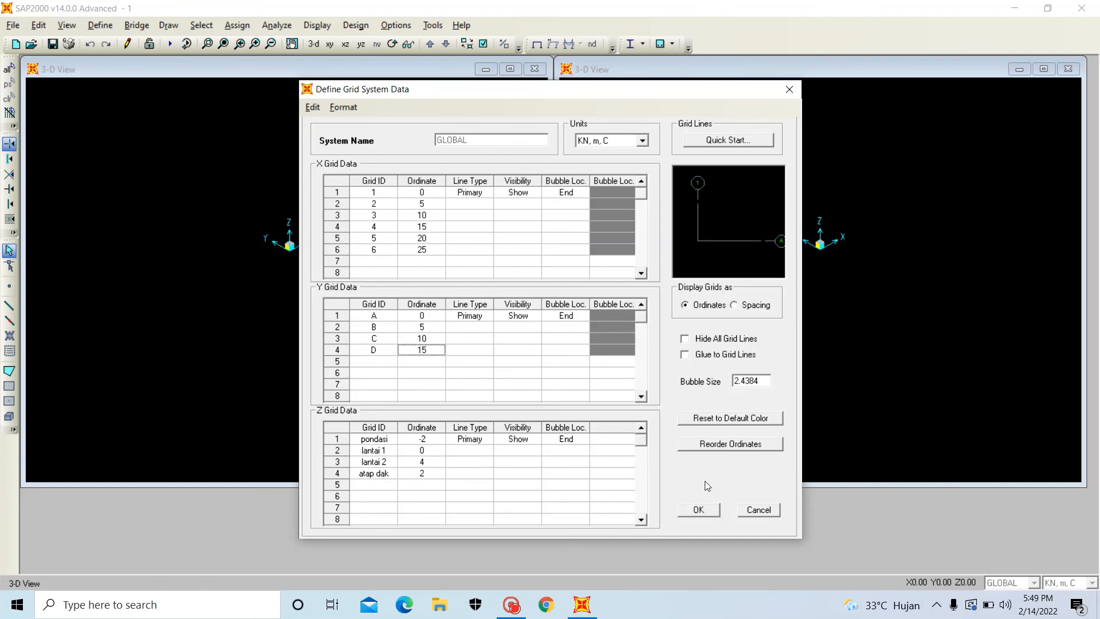
click(698, 509)
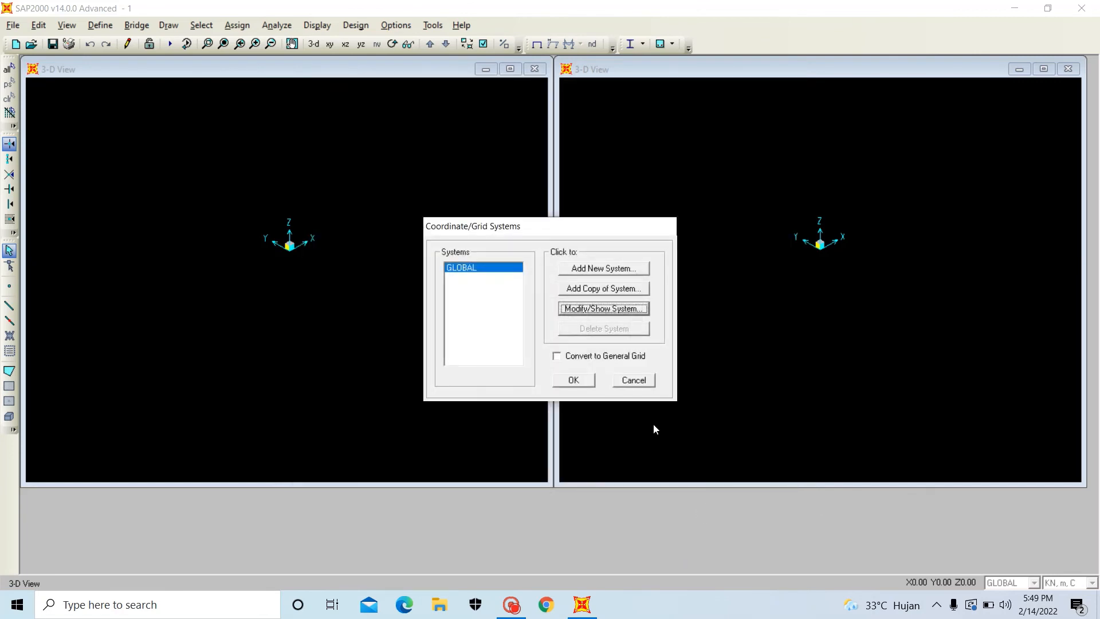
click(589, 384)
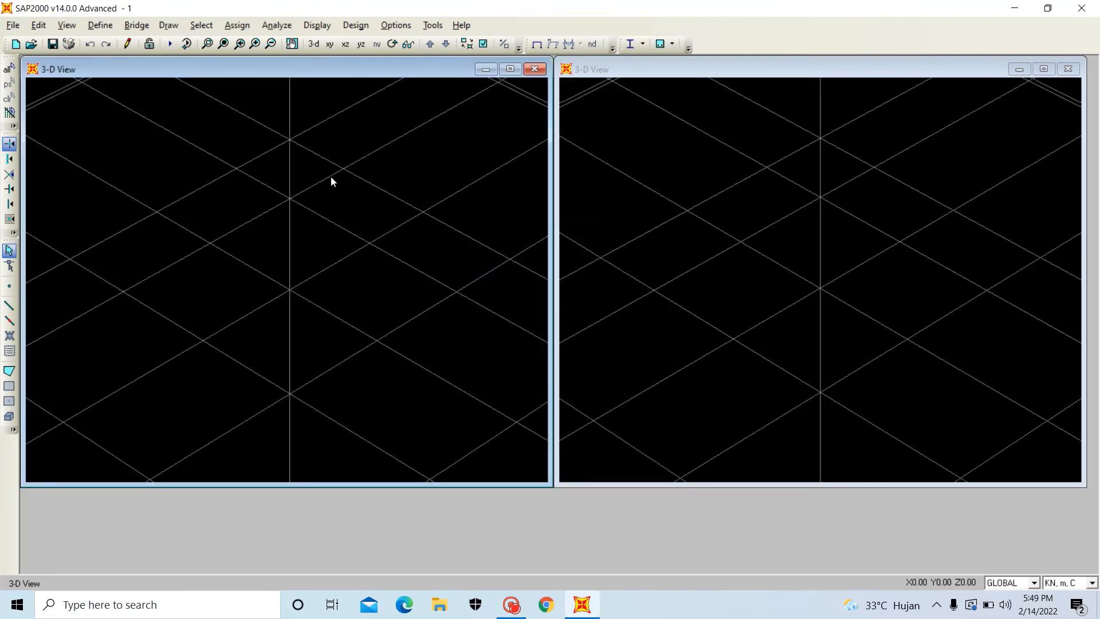
shift+middle_drag(331, 177, 292, 206)
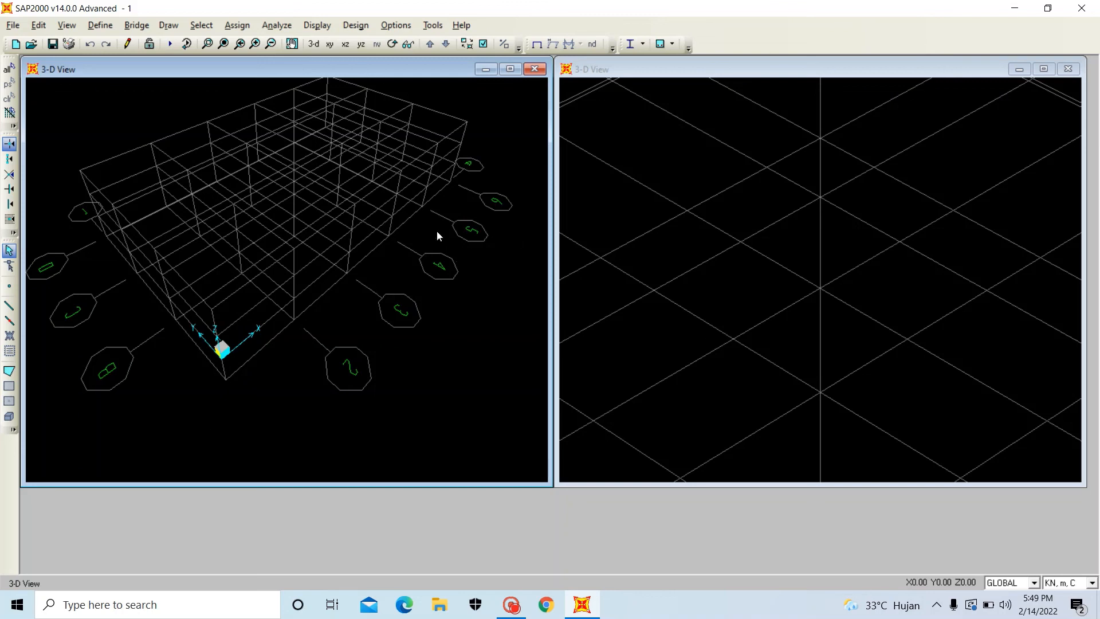
shift+middle_drag(432, 235, 431, 237)
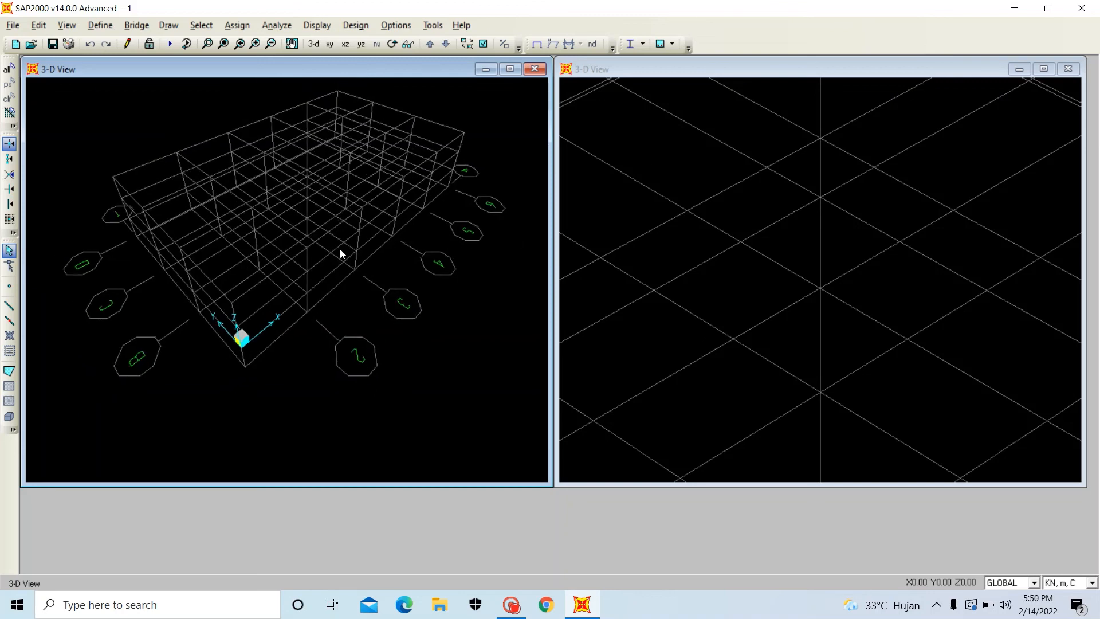